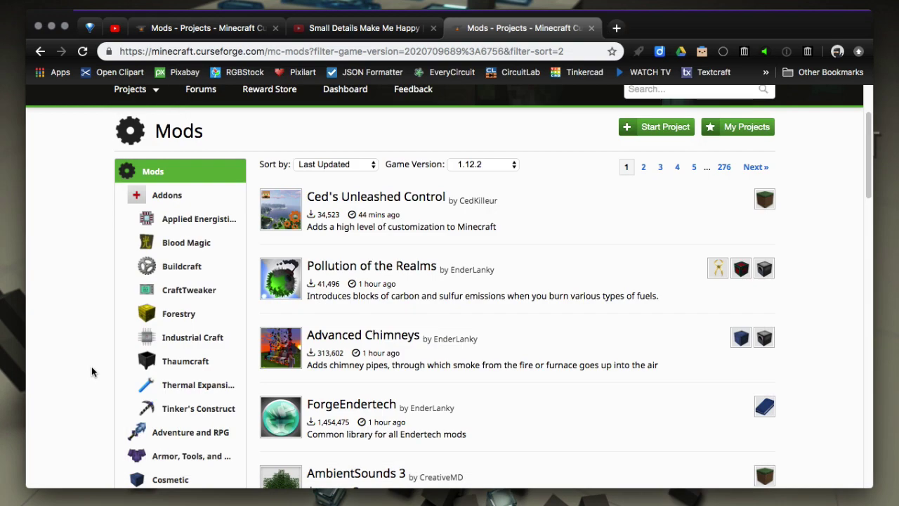
# Switch between CurseForge, ModPack Manager and Twitch, opening Twitch's catalogue of extra mods
pyautogui.click(92, 370)
pyautogui.moveTo(485, 495)
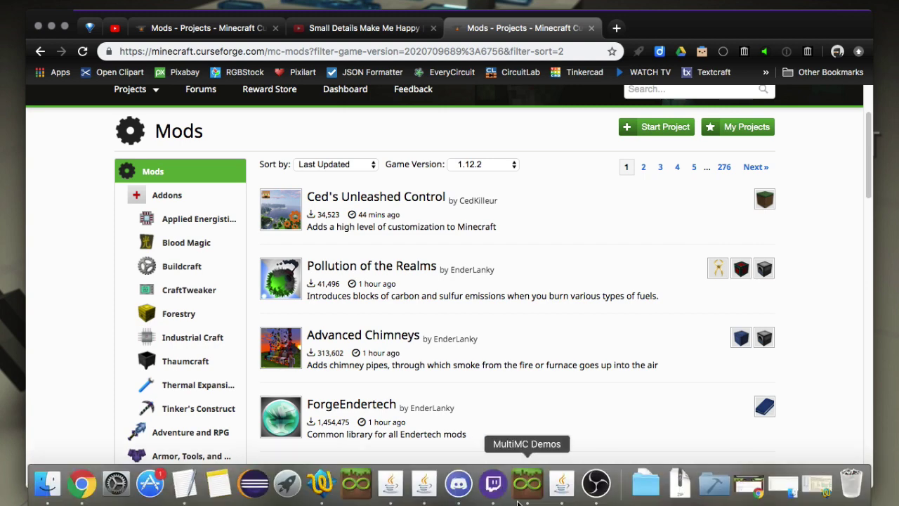
pyautogui.click(552, 493)
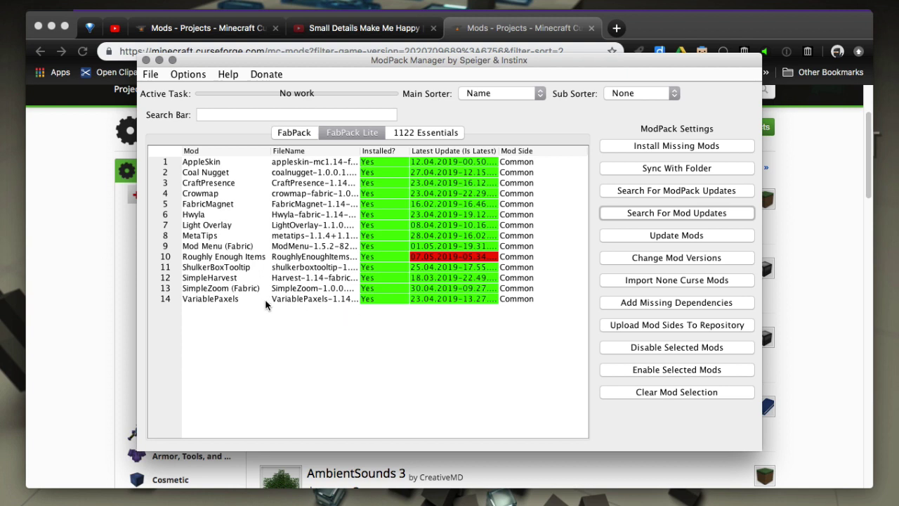
pyautogui.moveTo(458, 500)
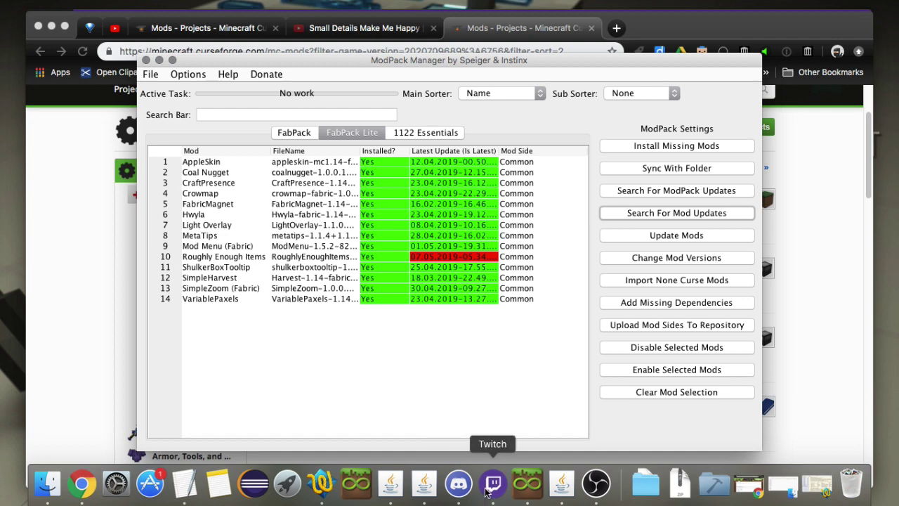
pyautogui.click(487, 491)
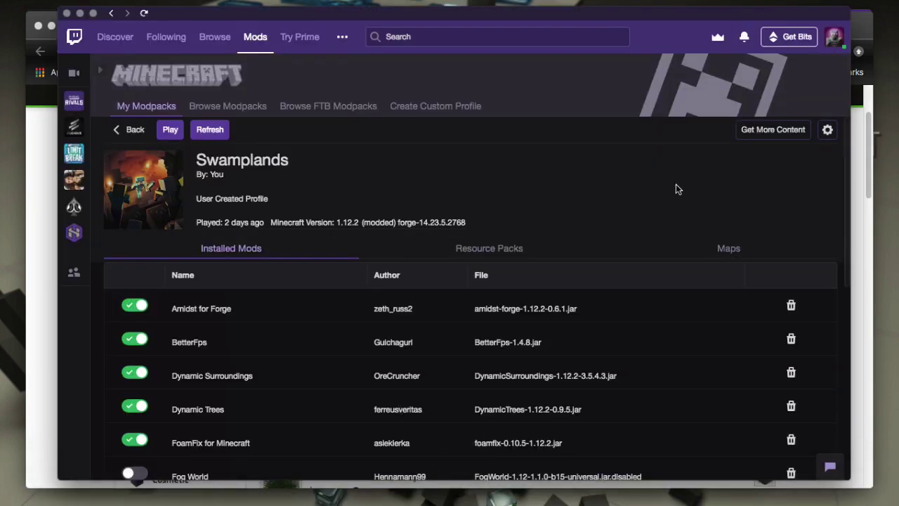
pyautogui.click(756, 129)
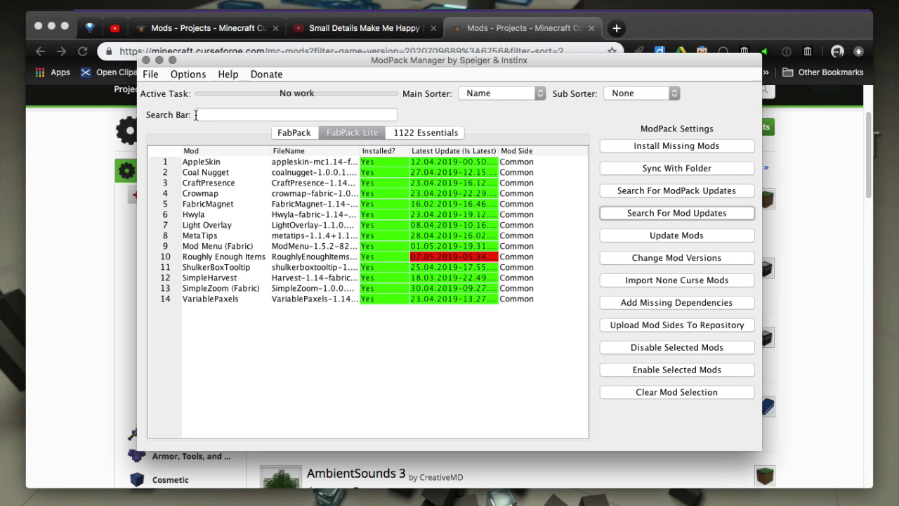
# Choose File > Add ModPack > Add Empty Pack in ModPack Manager
pyautogui.click(145, 75)
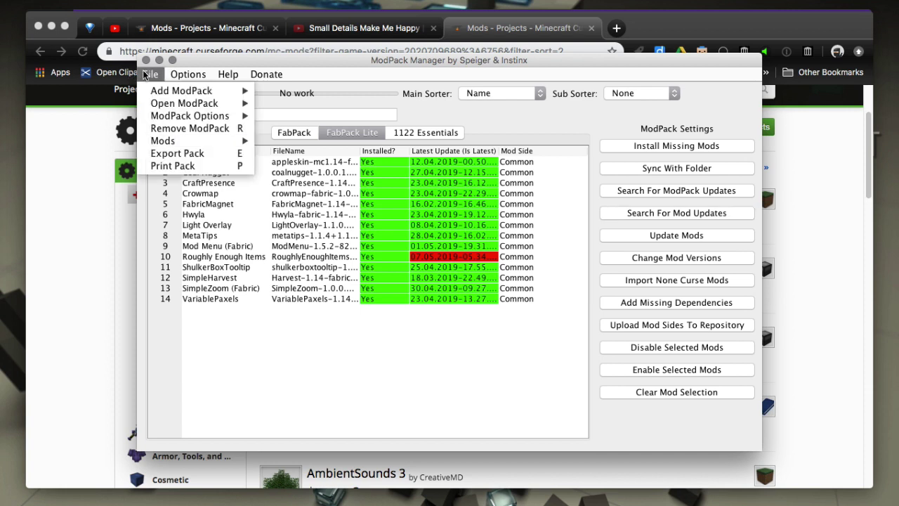
pyautogui.moveTo(147, 89)
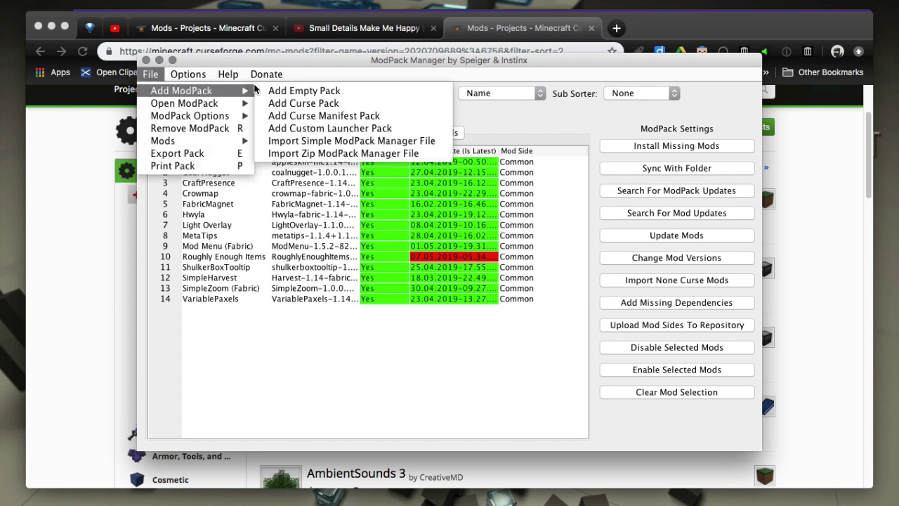
pyautogui.click(261, 90)
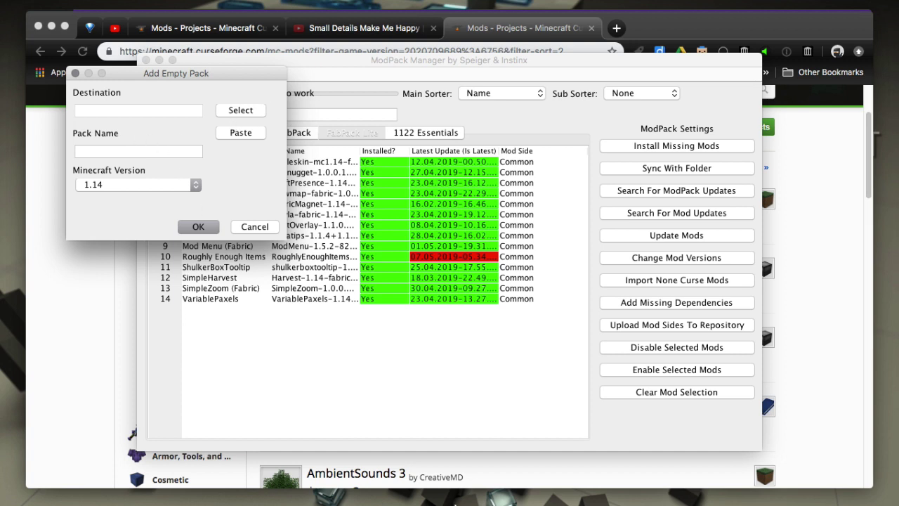
# Create a new Minecraft 1.12.2 instance named Curse Pack in MultiMC
pyautogui.moveTo(454, 492)
pyautogui.click(693, 484)
pyautogui.rightClick(509, 307)
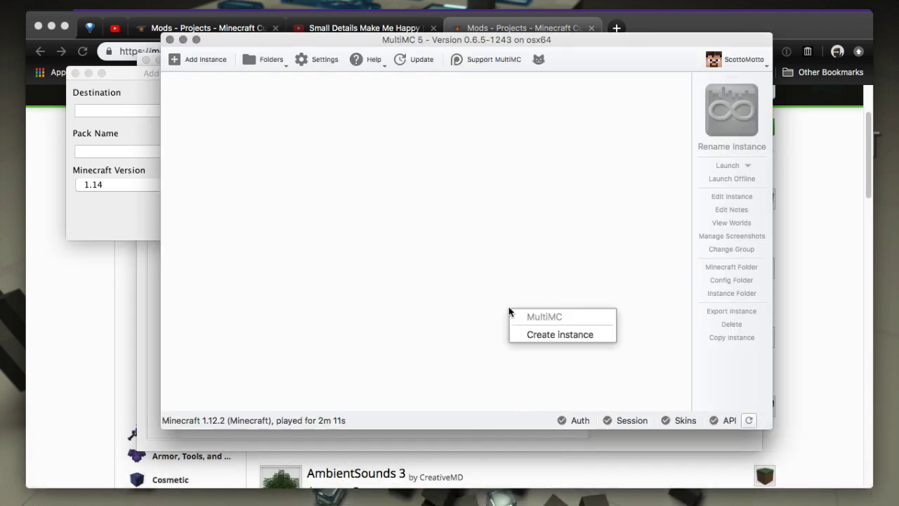
pyautogui.click(520, 334)
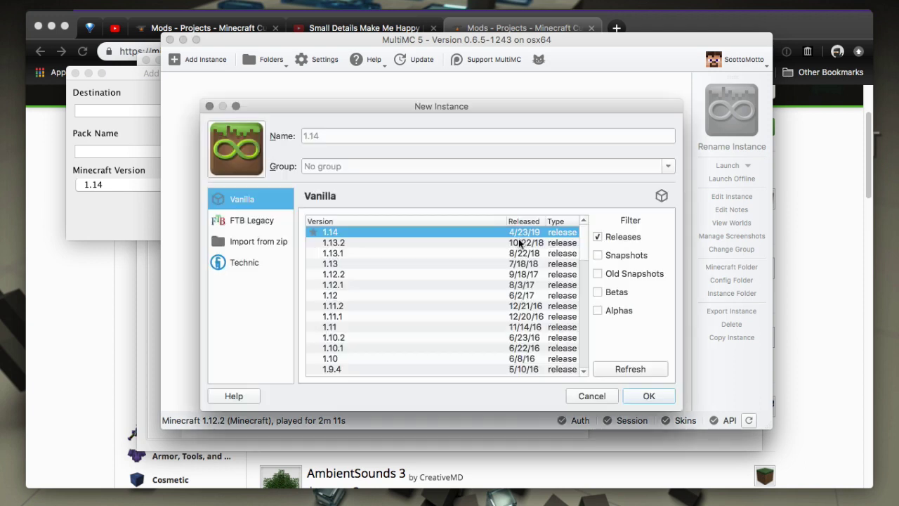
pyautogui.click(360, 275)
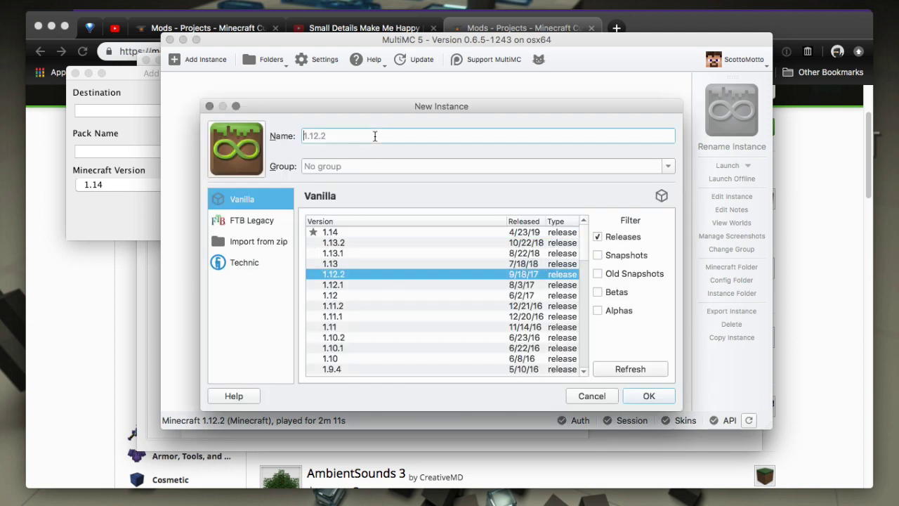
pyautogui.write('Curse Pack')
pyautogui.click(648, 395)
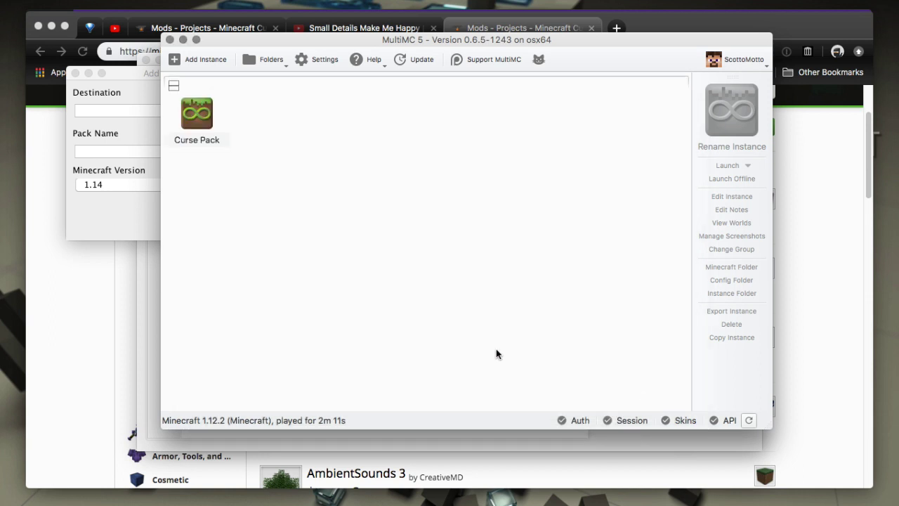
# Install Forge 14.23.5.2816 on the Curse Pack instance and launch it
pyautogui.click(210, 123)
pyautogui.rightClick(200, 125)
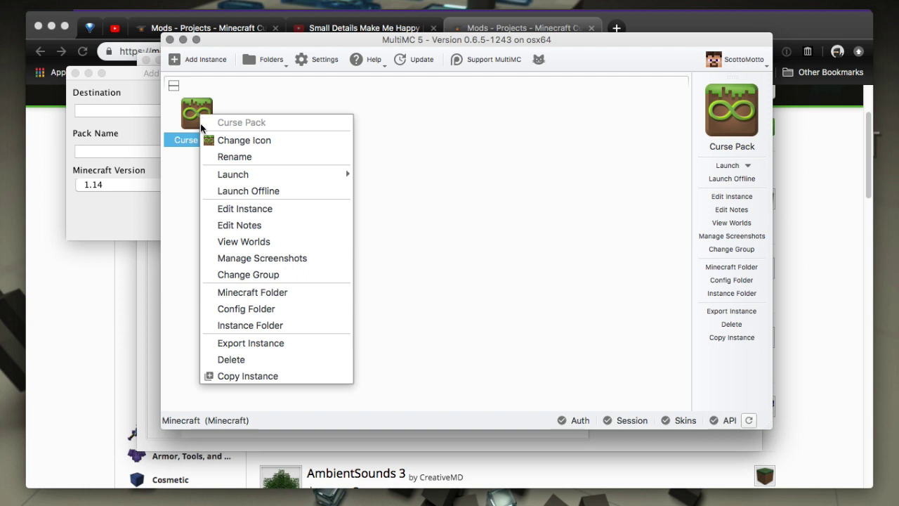
pyautogui.click(227, 206)
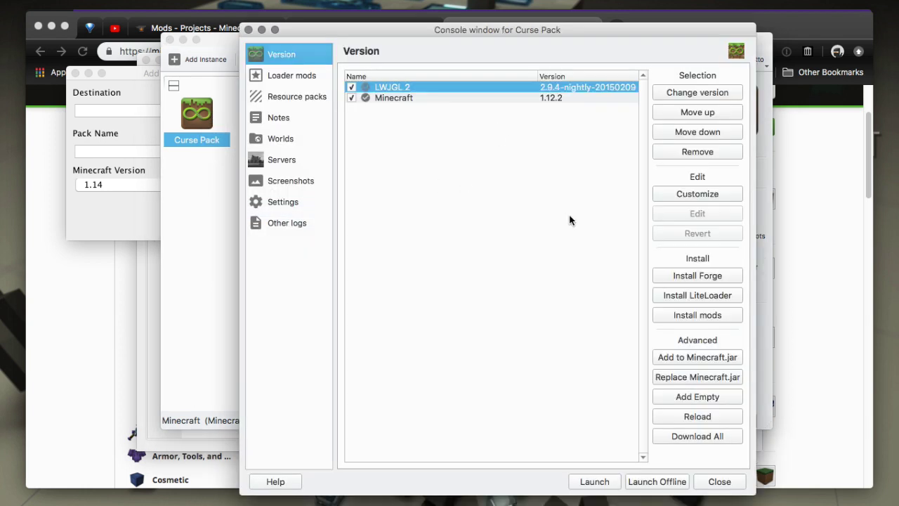
pyautogui.click(675, 276)
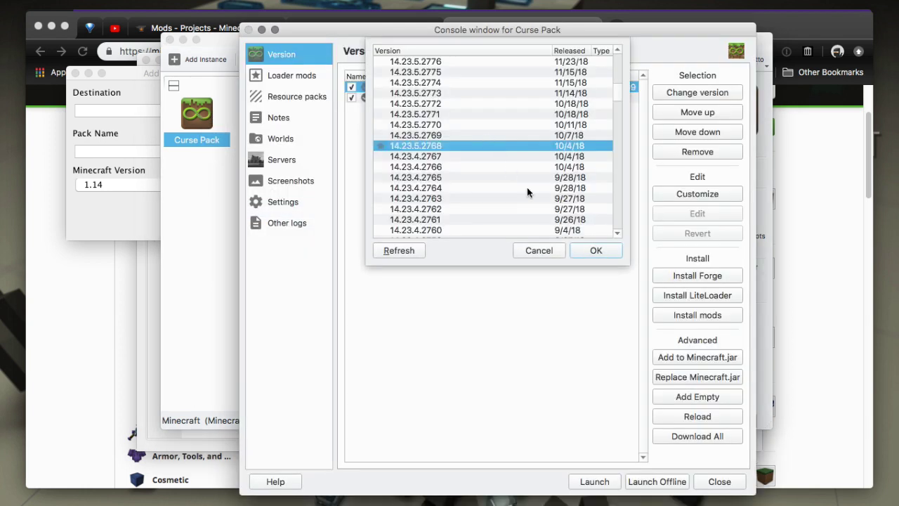
pyautogui.scroll(15, 520, 175)
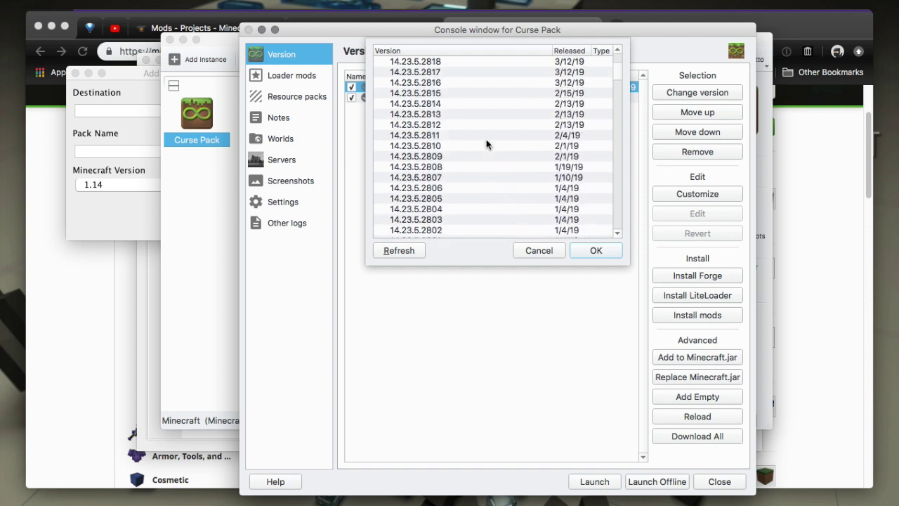
pyautogui.scroll(1, 457, 121)
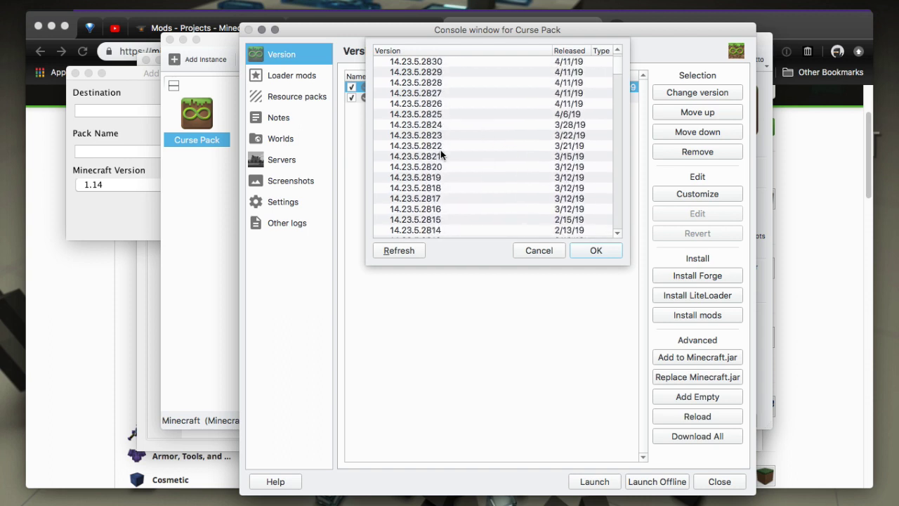
pyautogui.click(441, 209)
pyautogui.click(590, 250)
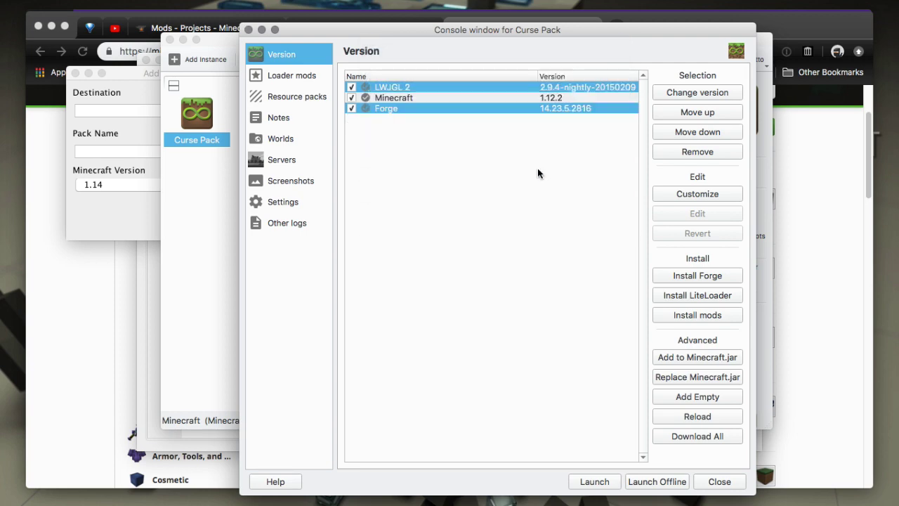
pyautogui.click(596, 483)
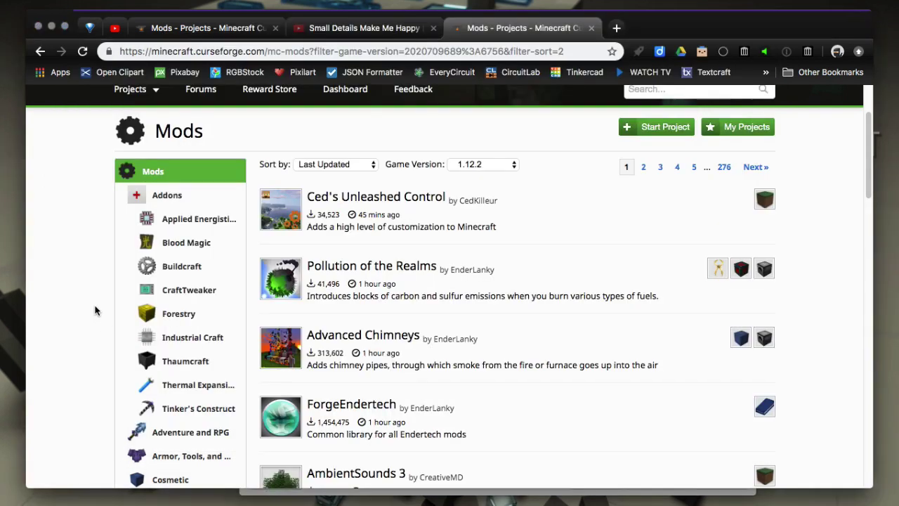
pyautogui.click(96, 313)
pyautogui.scroll(3, 81, 200)
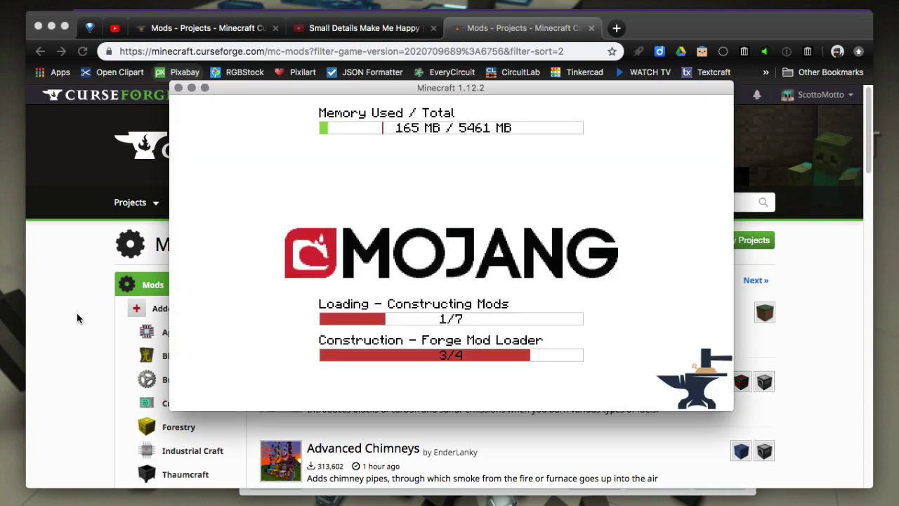
pyautogui.scroll(-1, 78, 323)
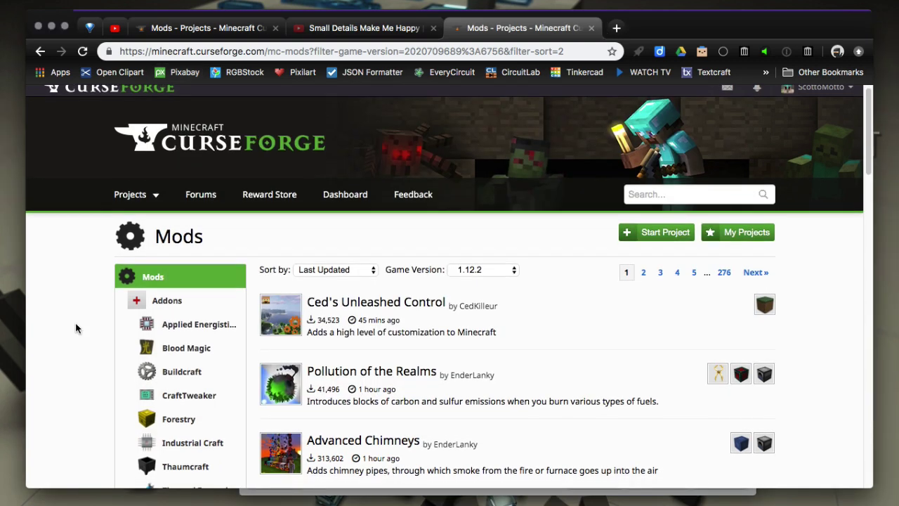
pyautogui.moveTo(143, 188)
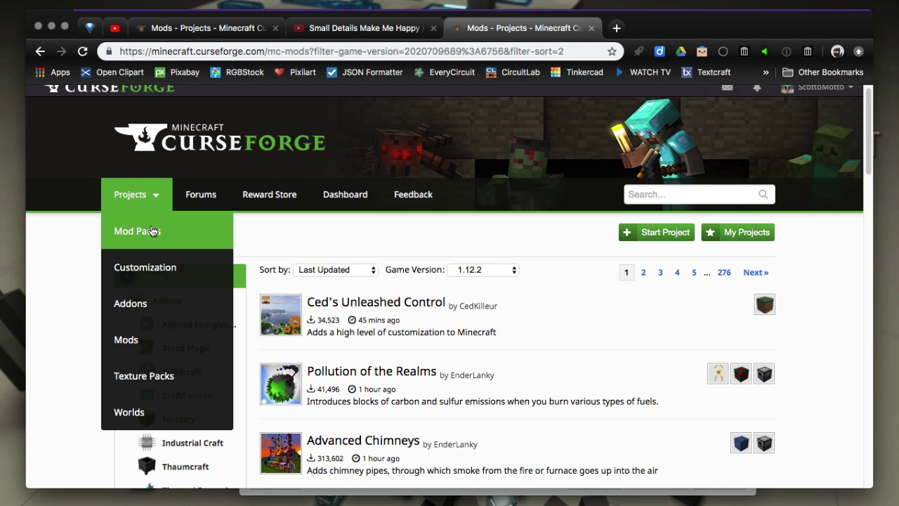
pyautogui.click(157, 341)
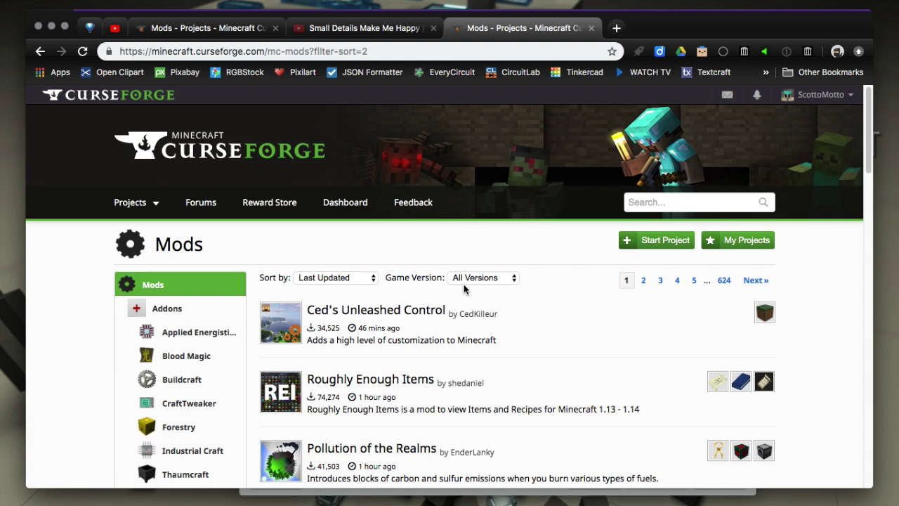
pyautogui.click(500, 279)
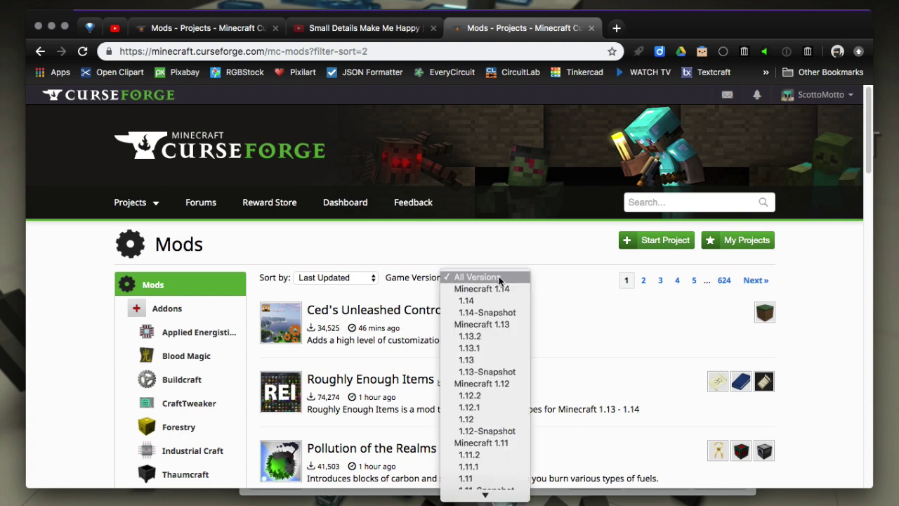
pyautogui.click(511, 397)
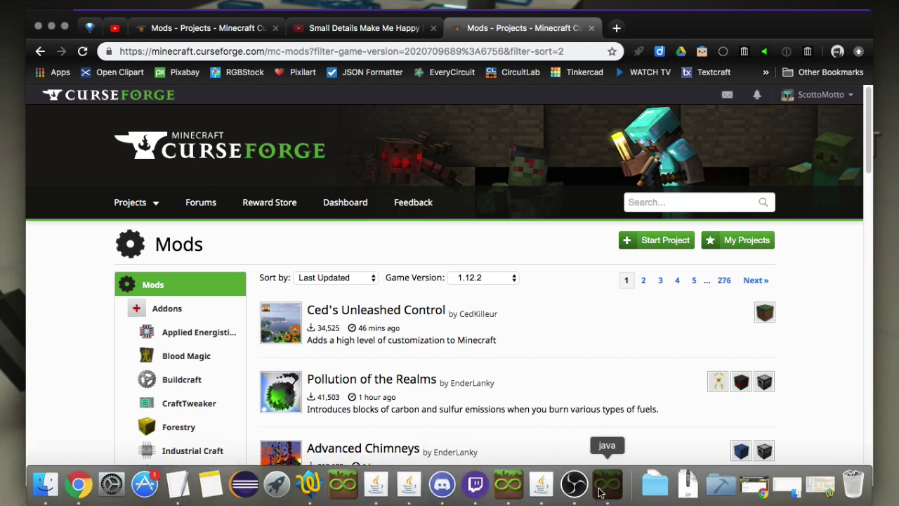
# Quit Minecraft, close the Curse Pack console, and bring up the instance's context menu
pyautogui.click(606, 490)
pyautogui.click(504, 362)
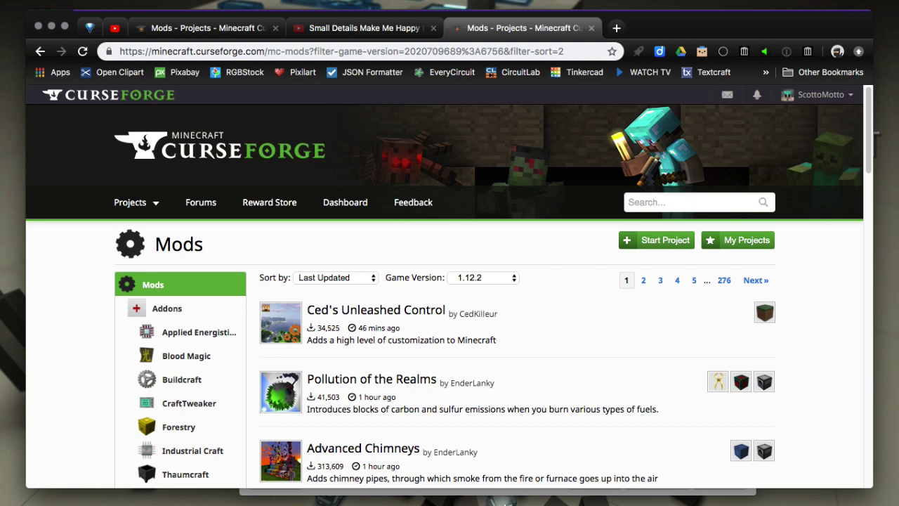
pyautogui.moveTo(504, 501)
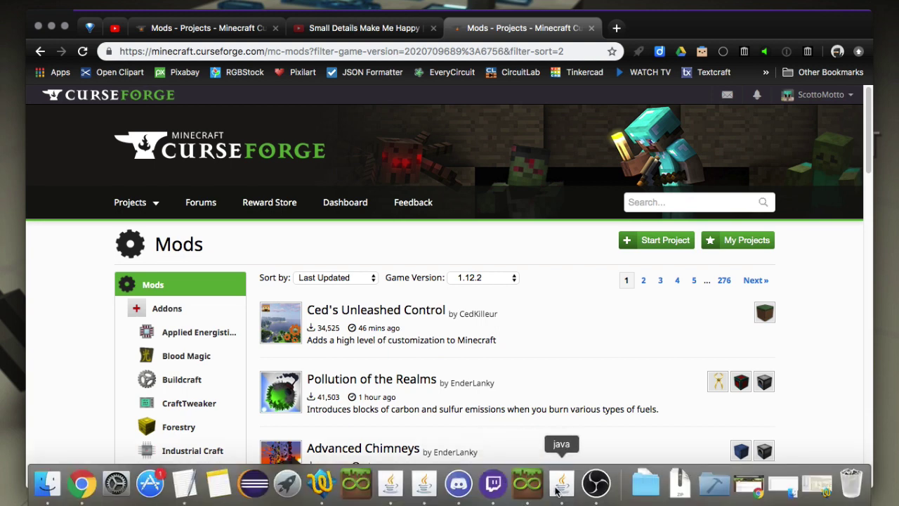
pyautogui.click(527, 484)
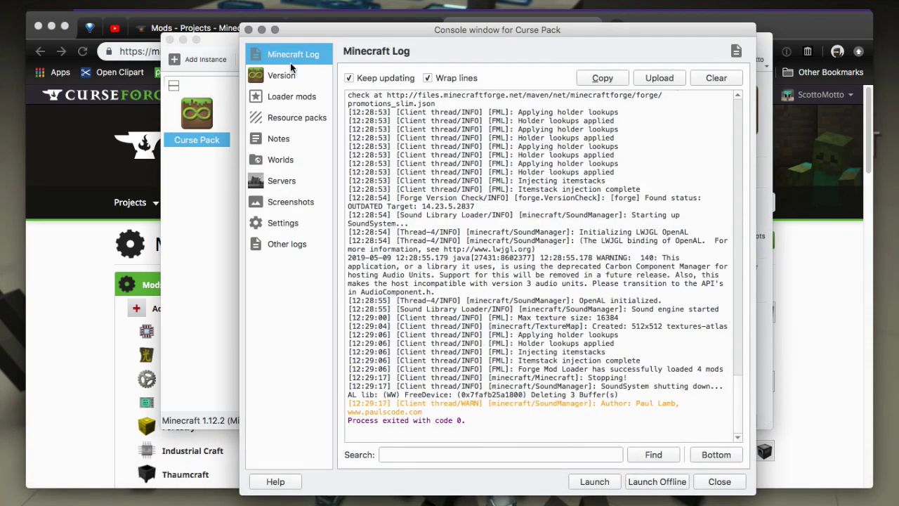
pyautogui.click(248, 30)
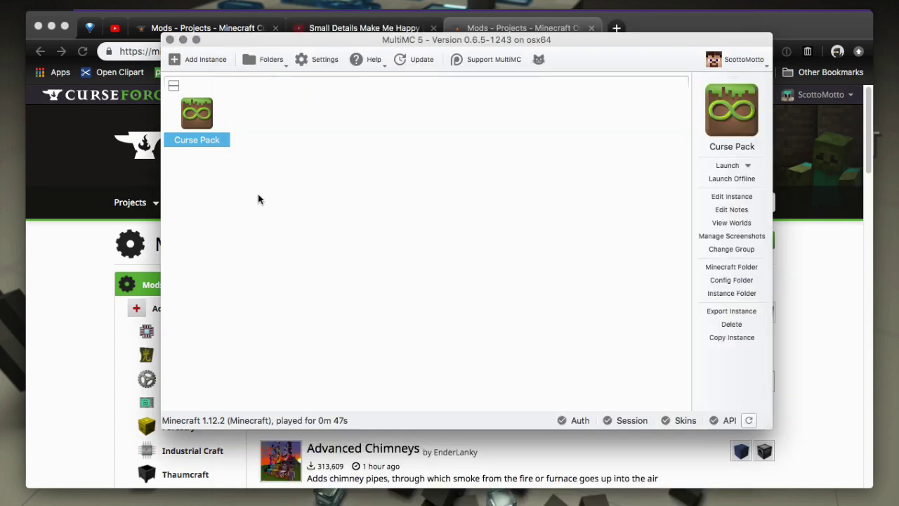
pyautogui.rightClick(194, 107)
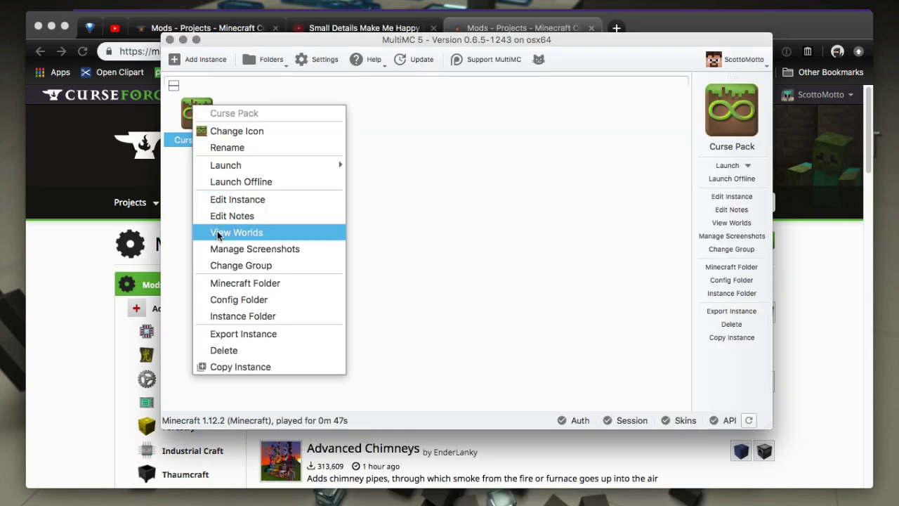
# Open the Curse Pack instance folder, select its .minecraft folder, then close the window
pyautogui.click(239, 316)
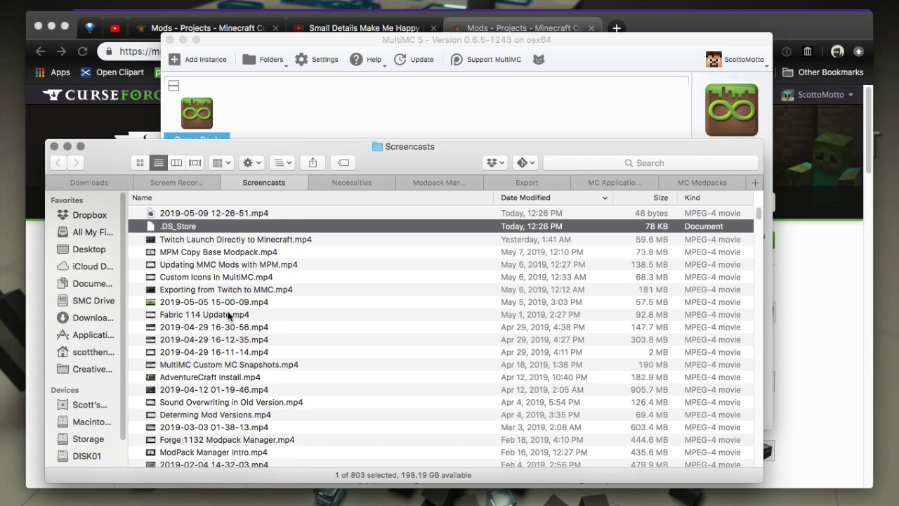
pyautogui.moveTo(120, 189); pyautogui.dragTo(123, 151)
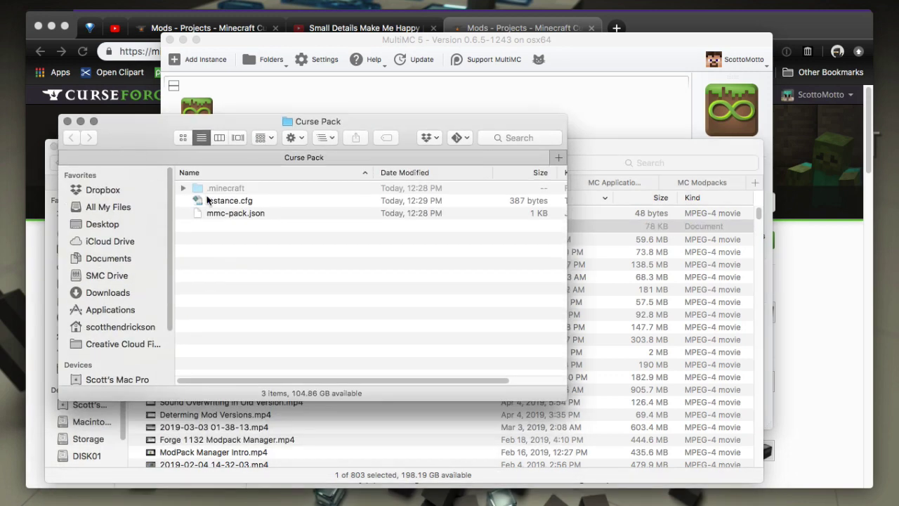
pyautogui.click(225, 188)
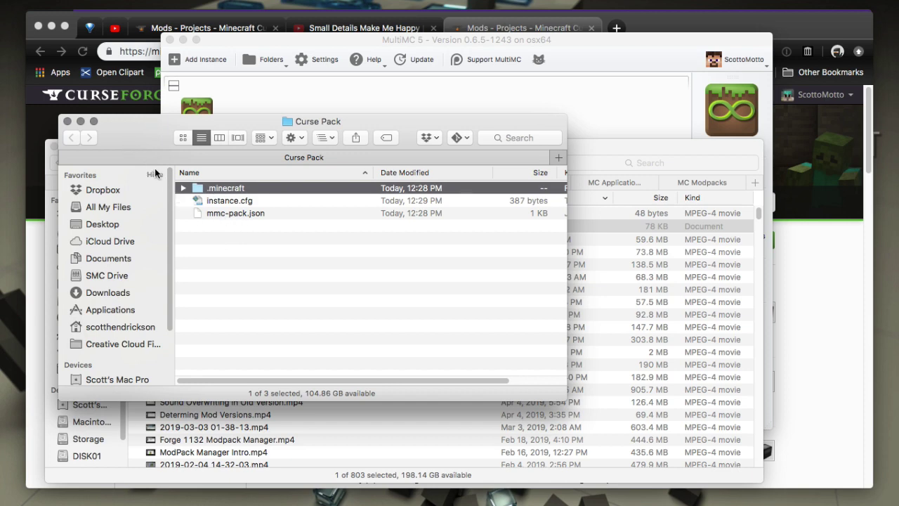
pyautogui.click(66, 121)
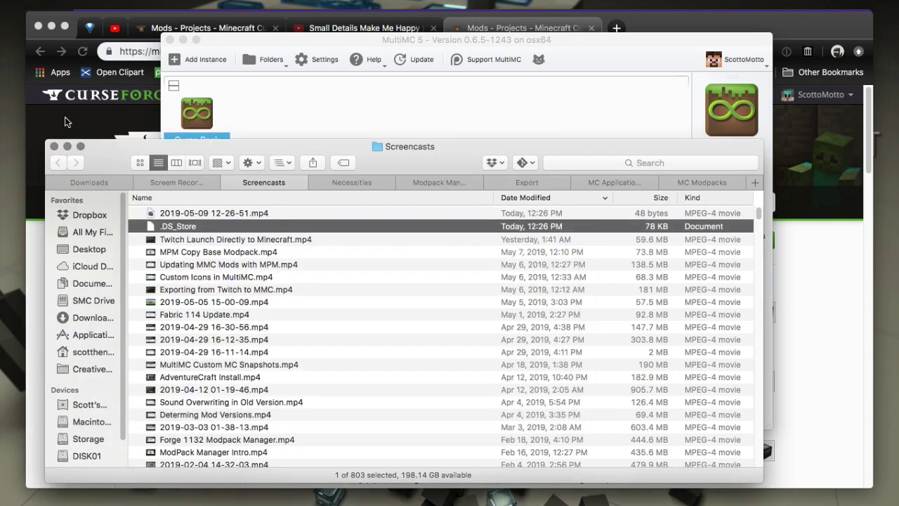
# Paste the .minecraft path as destination, name the pack 'Curse Pack', choose 1.12.2, and confirm
pyautogui.moveTo(415, 503)
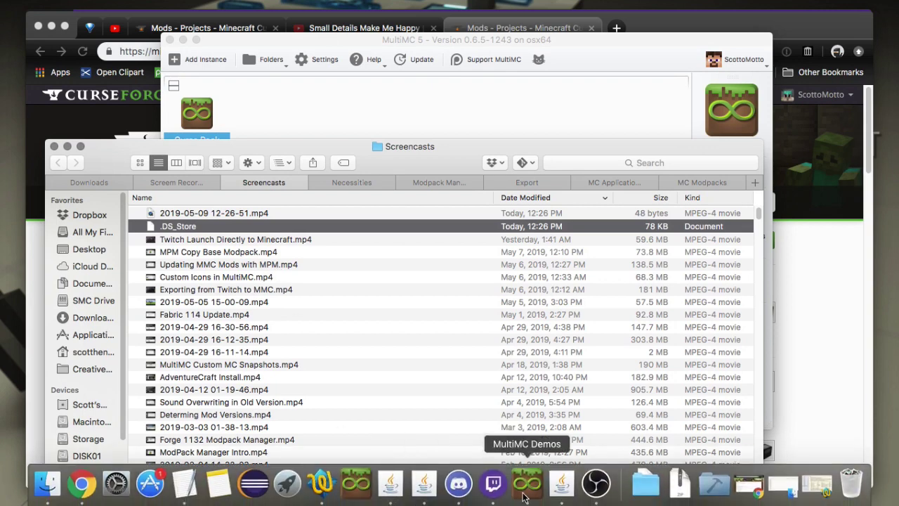
pyautogui.click(561, 483)
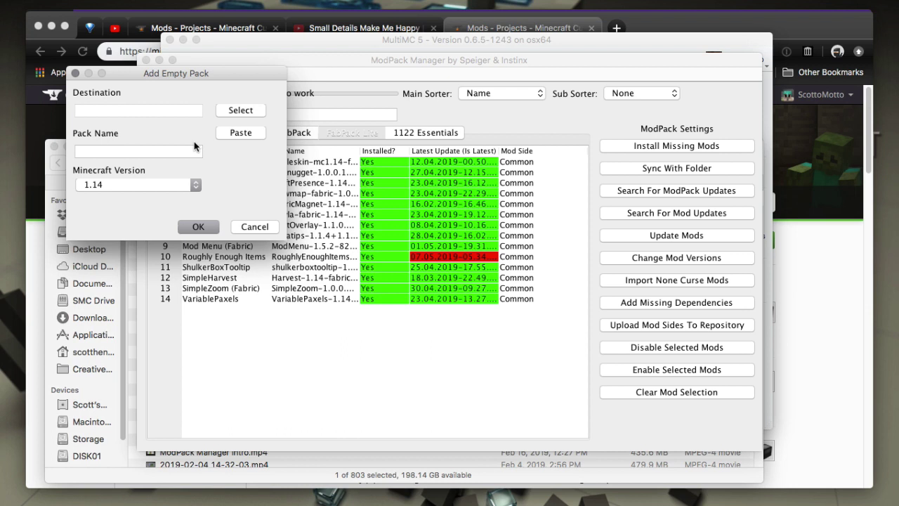
pyautogui.click(229, 132)
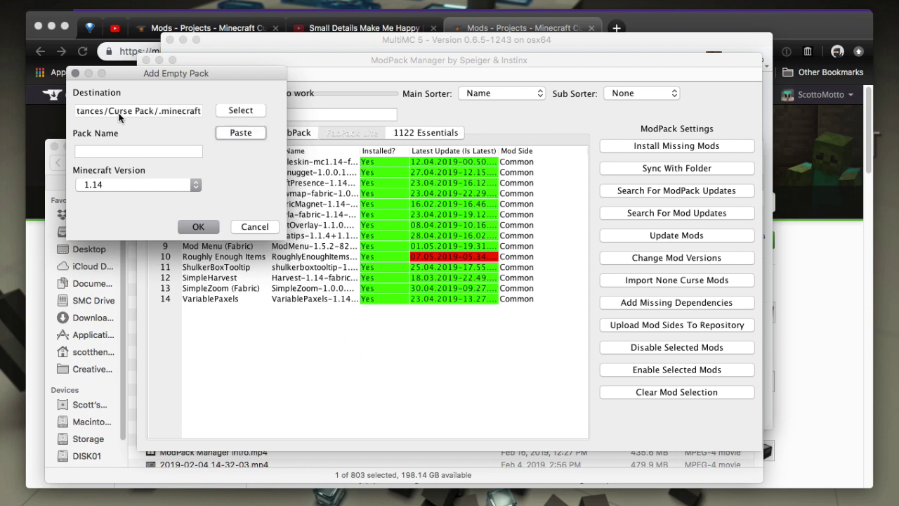
pyautogui.click(134, 152)
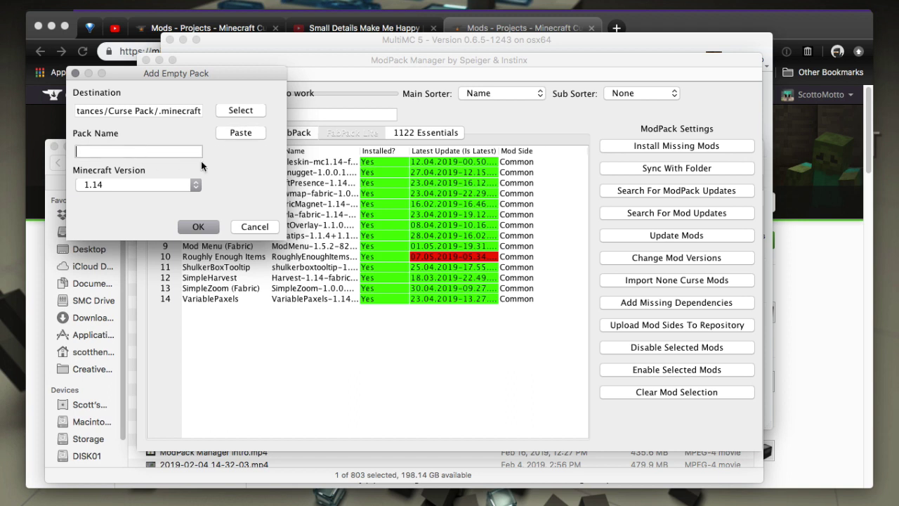
pyautogui.write('Curse Pack')
pyautogui.click(135, 178)
pyautogui.click(133, 238)
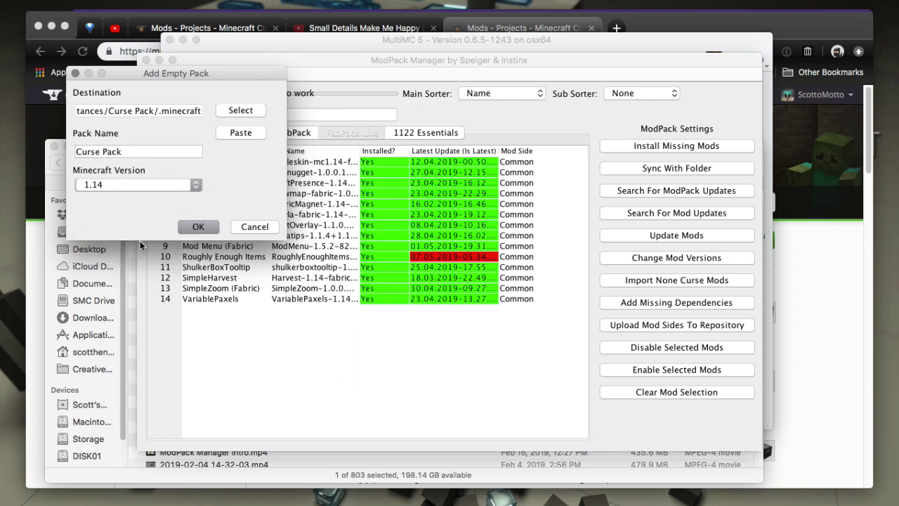
pyautogui.click(196, 227)
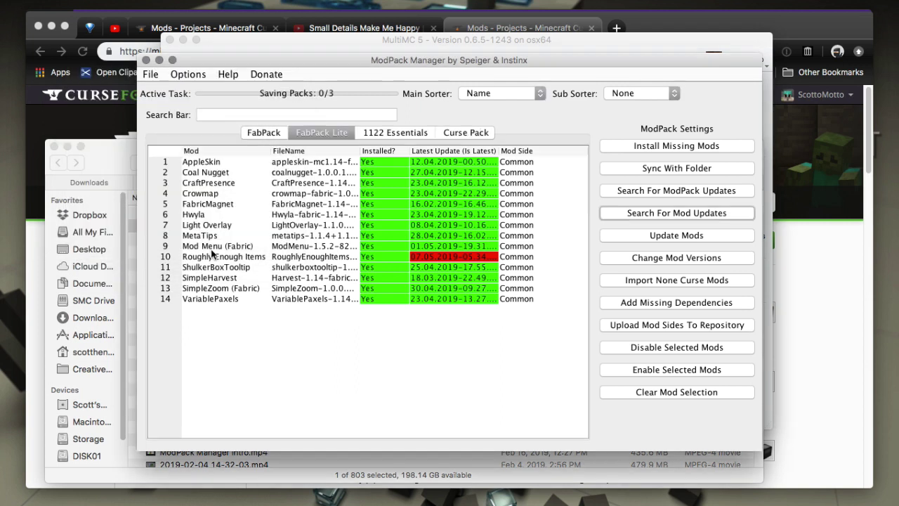
# Compare the Curse Pack, FabPack and FabPack Lite tabs, ending on the empty Curse Pack
pyautogui.click(476, 137)
pyautogui.click(271, 134)
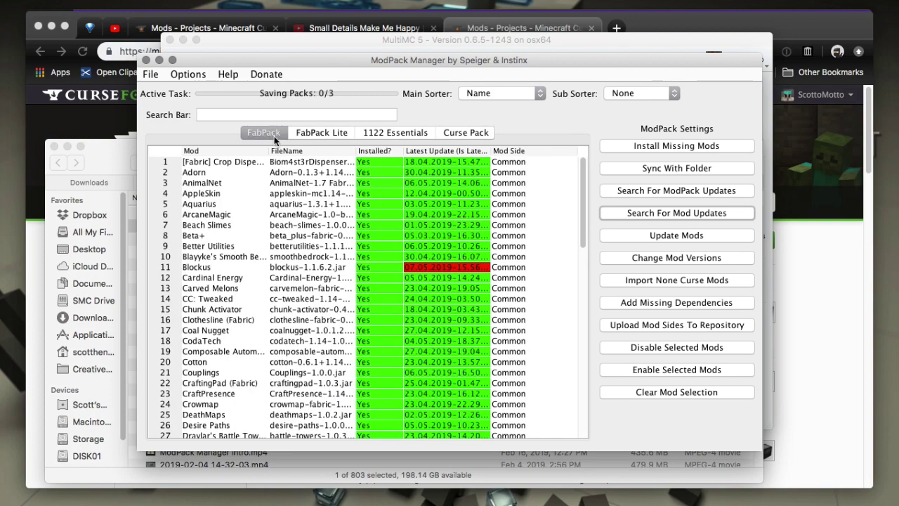
pyautogui.scroll(-3, 358, 269)
pyautogui.scroll(3, 358, 269)
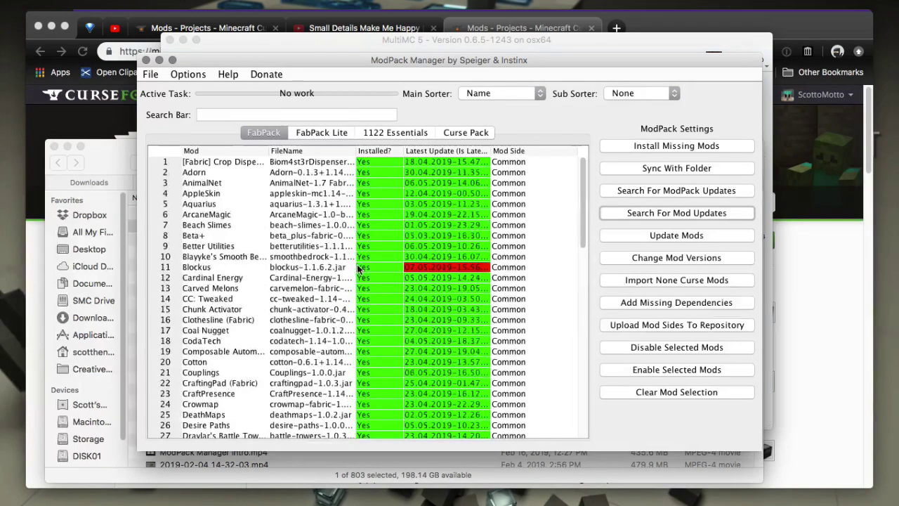
pyautogui.scroll(-3, 422, 189)
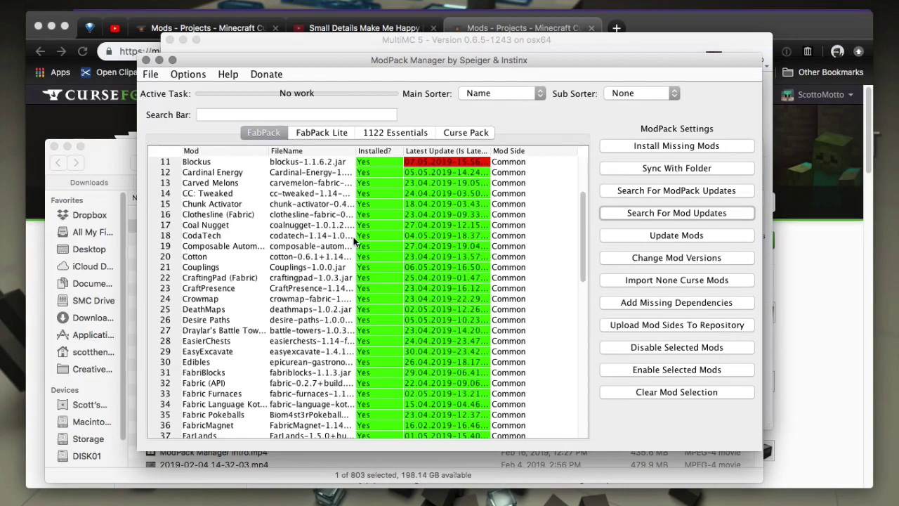
pyautogui.scroll(-4, 431, 232)
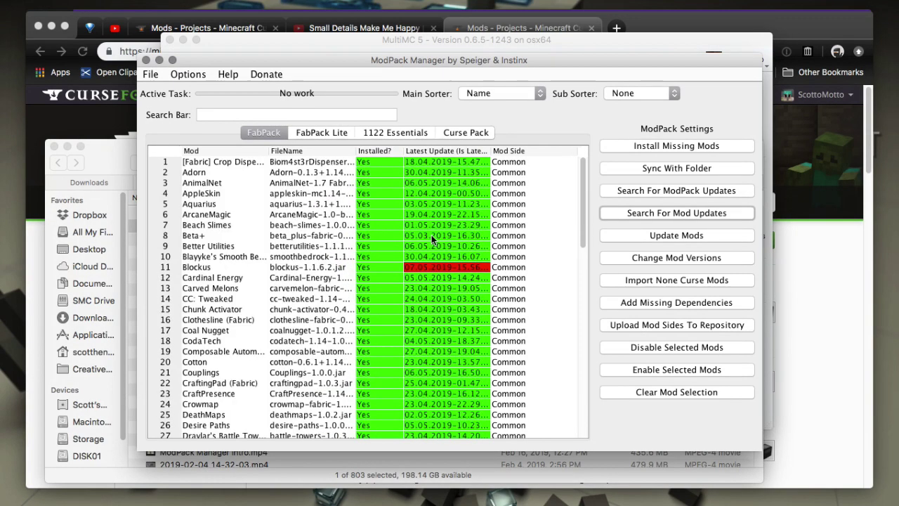
pyautogui.click(325, 131)
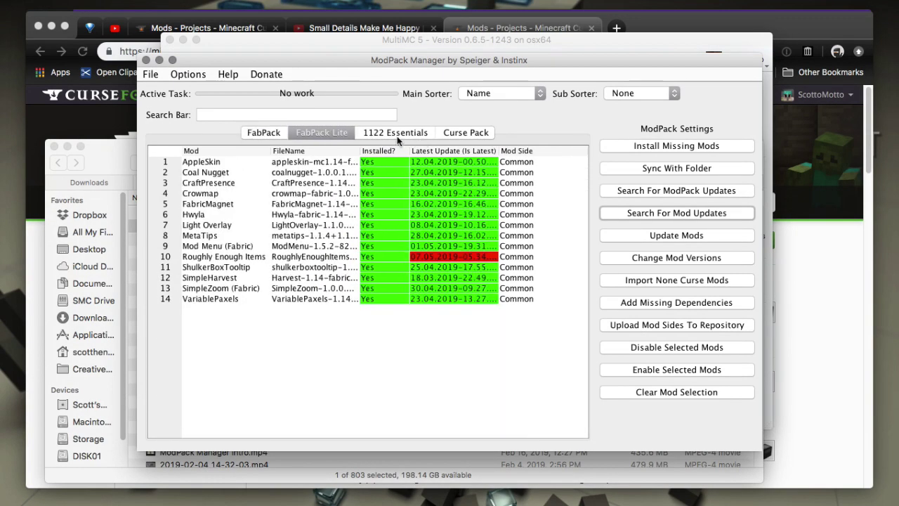
pyautogui.click(465, 133)
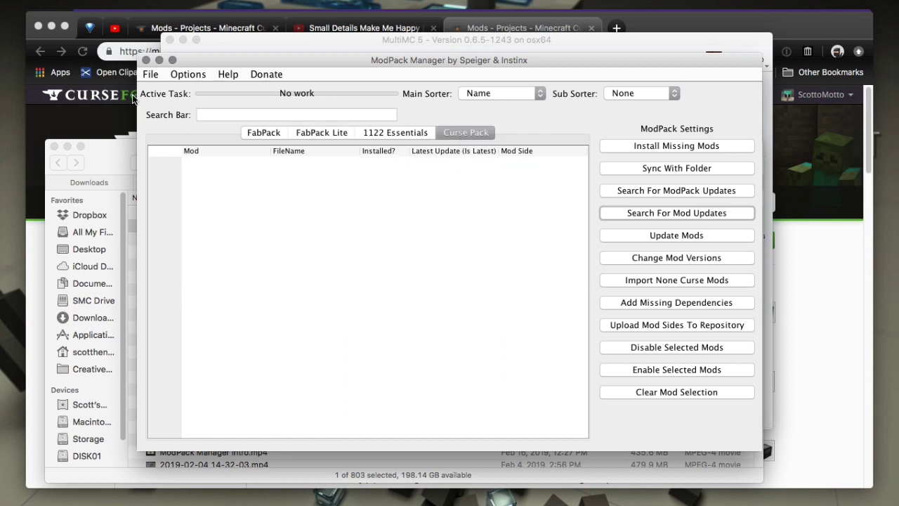
# Choose File > Mods > Add Mods and pick CurseForge Links as the adding method
pyautogui.click(147, 76)
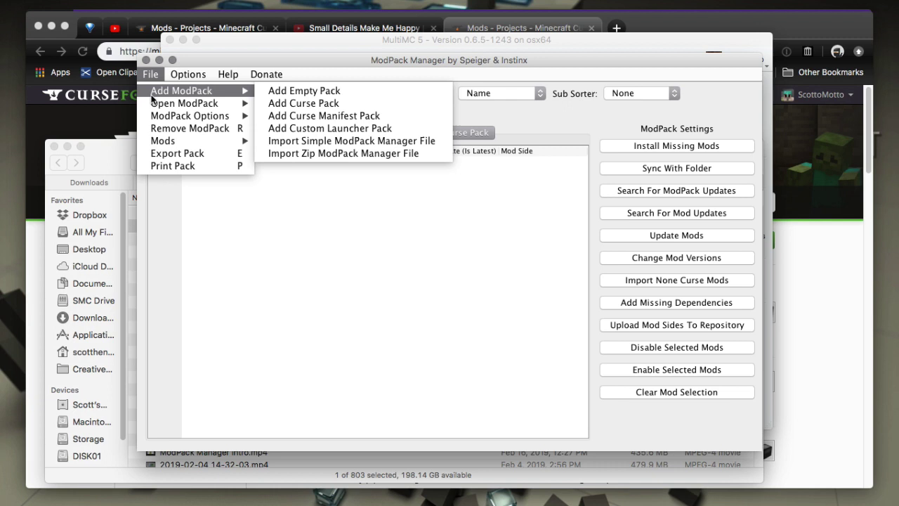
pyautogui.moveTo(156, 142)
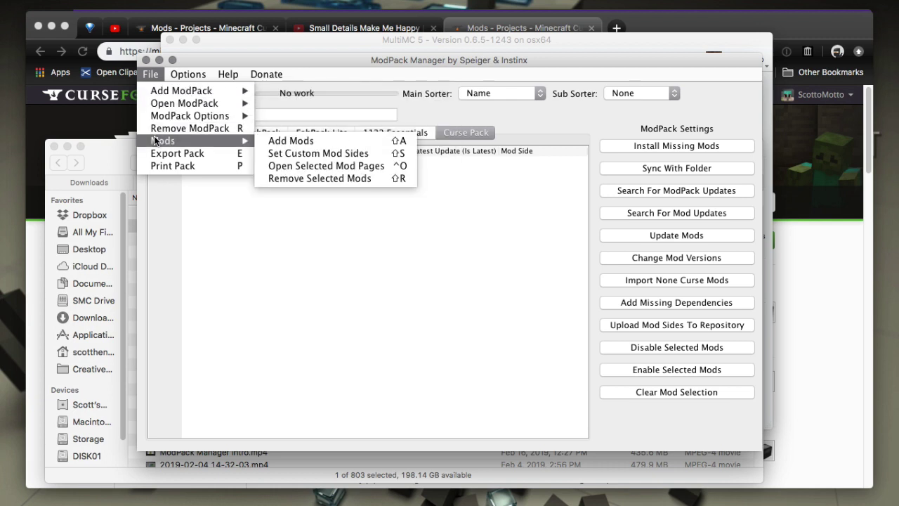
pyautogui.click(403, 141)
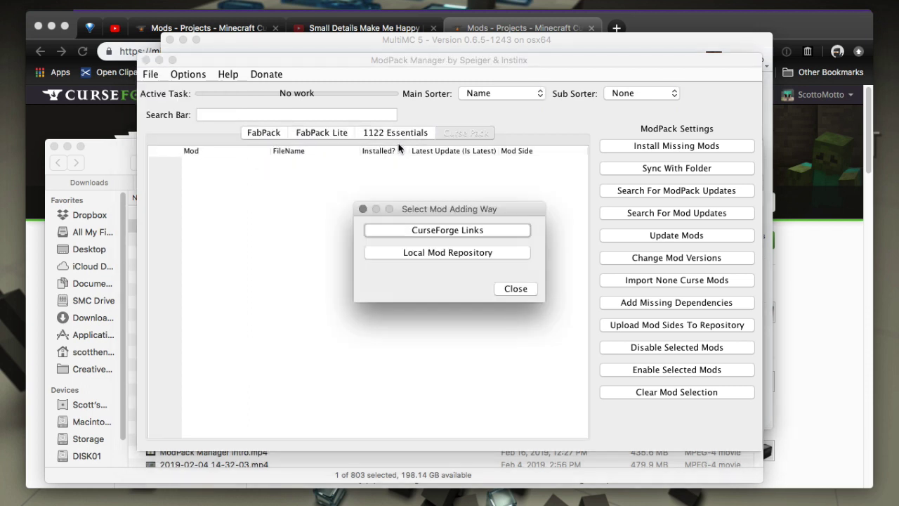
pyautogui.click(431, 231)
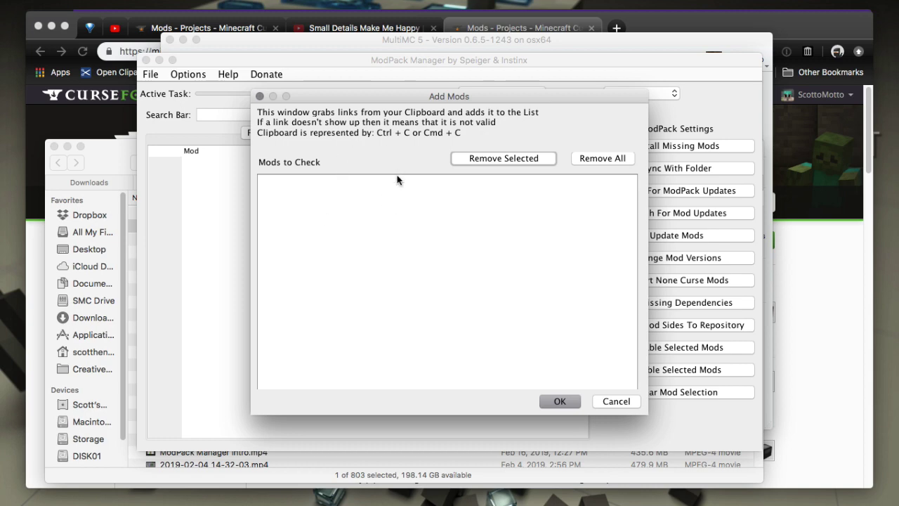
# Sort CurseForge's 1.12.2 mod list by Popularity, leaving the version filter unchanged
pyautogui.click(83, 119)
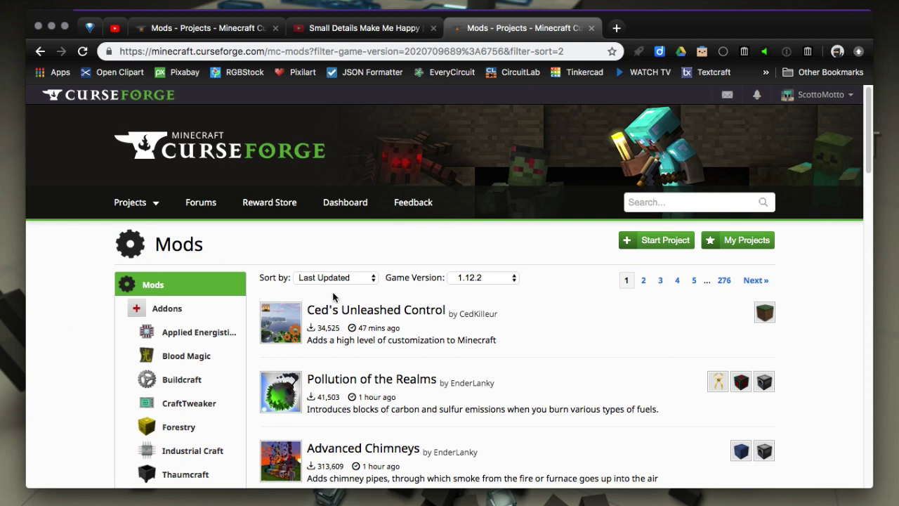
pyautogui.click(502, 281)
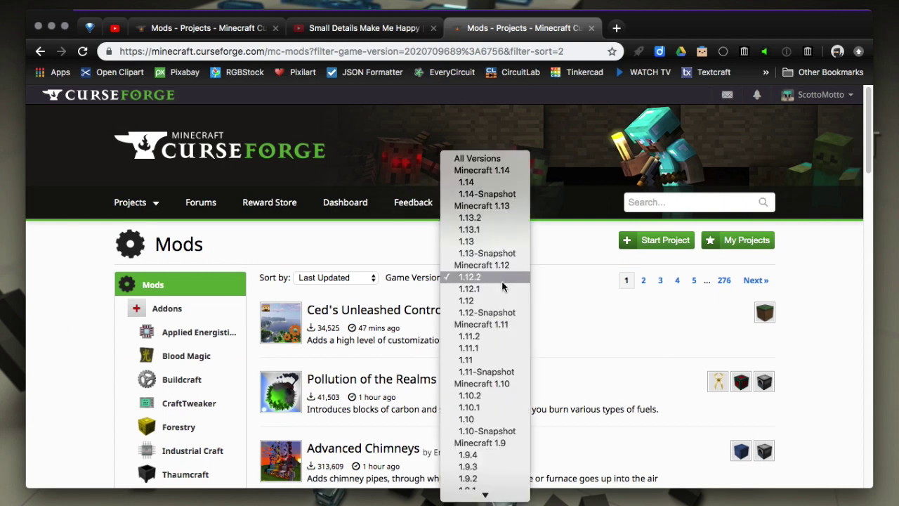
pyautogui.click(566, 291)
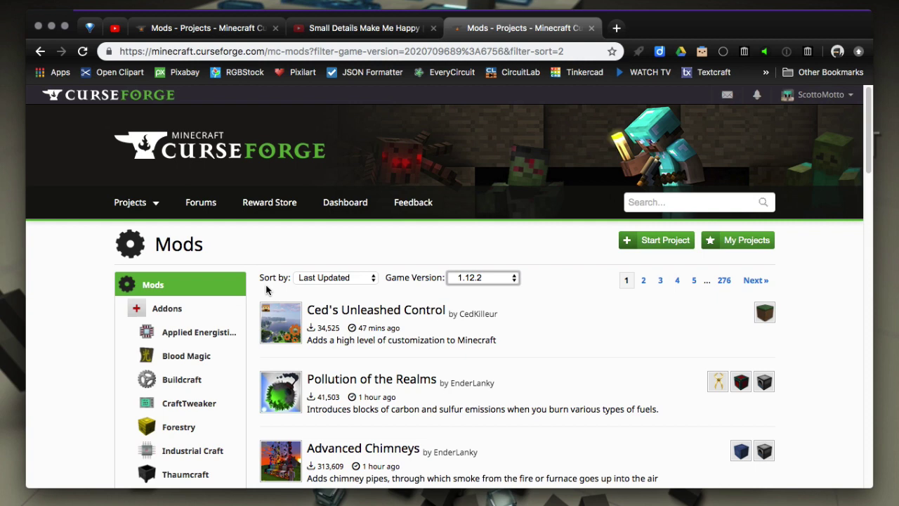
pyautogui.click(301, 280)
pyautogui.click(345, 300)
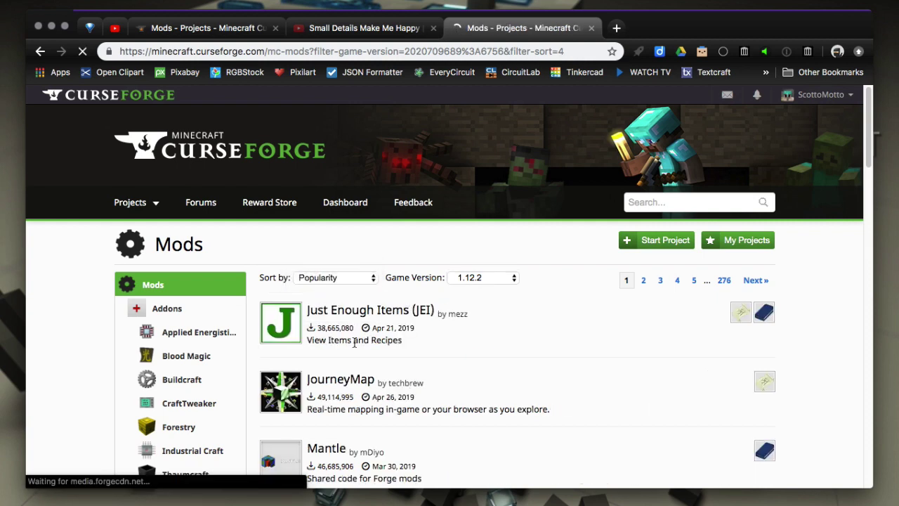
# Open the Just Enough Items (JEI) project page and select its address
pyautogui.scroll(-1, 361, 295)
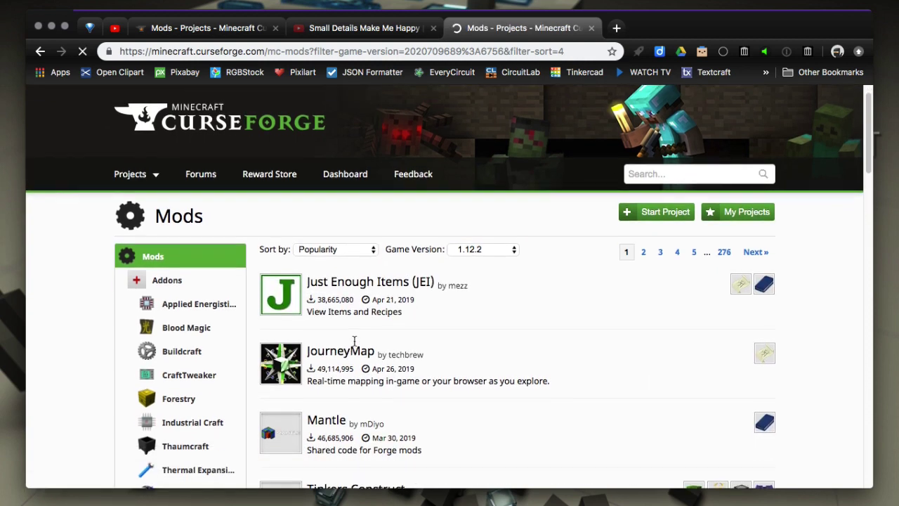
pyautogui.click(364, 288)
pyautogui.click(259, 51)
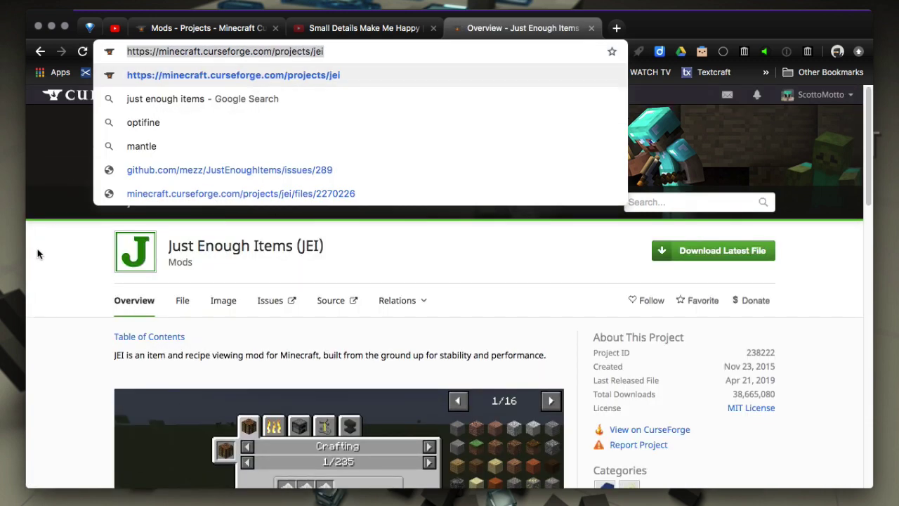
# Check the JEI link reached ModPack Manager, then return to the popular mods list
pyautogui.click(59, 288)
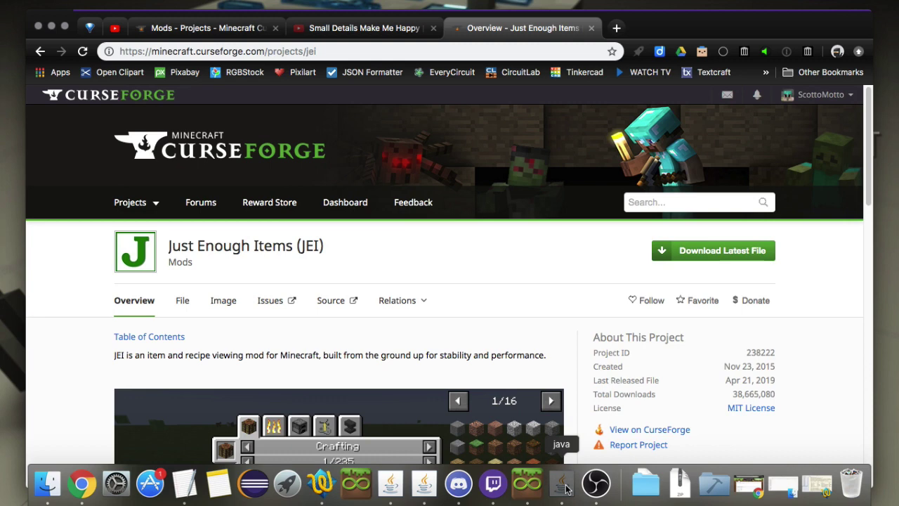
pyautogui.click(565, 485)
pyautogui.click(54, 260)
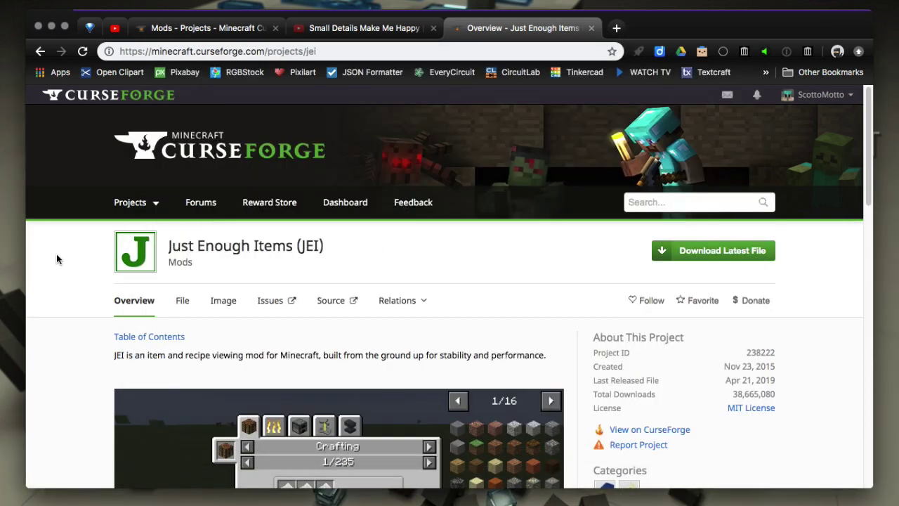
pyautogui.click(40, 52)
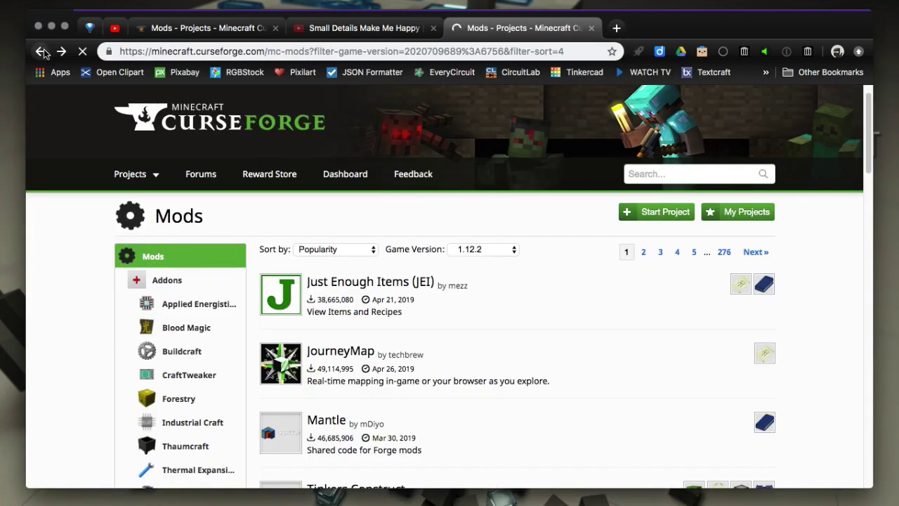
# Visit the JourneyMap page, then open the Tinkers Construct project page
pyautogui.click(328, 356)
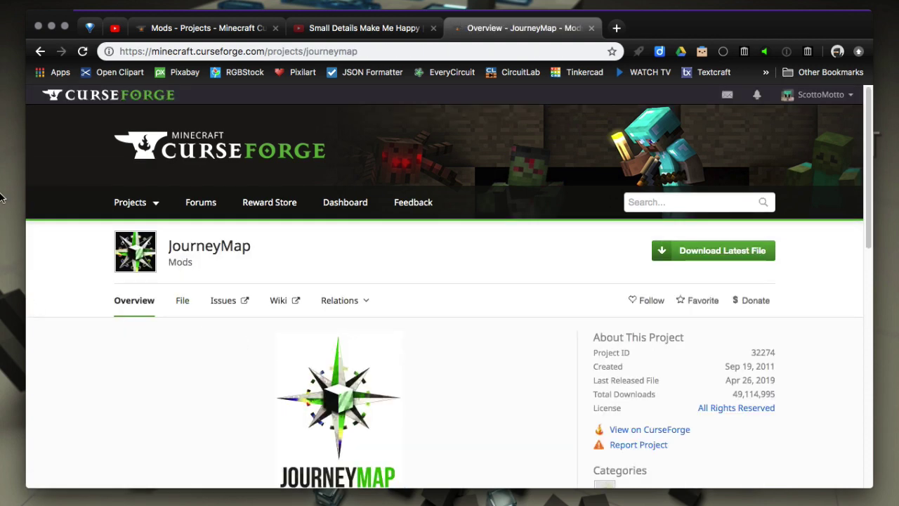
pyautogui.click(40, 51)
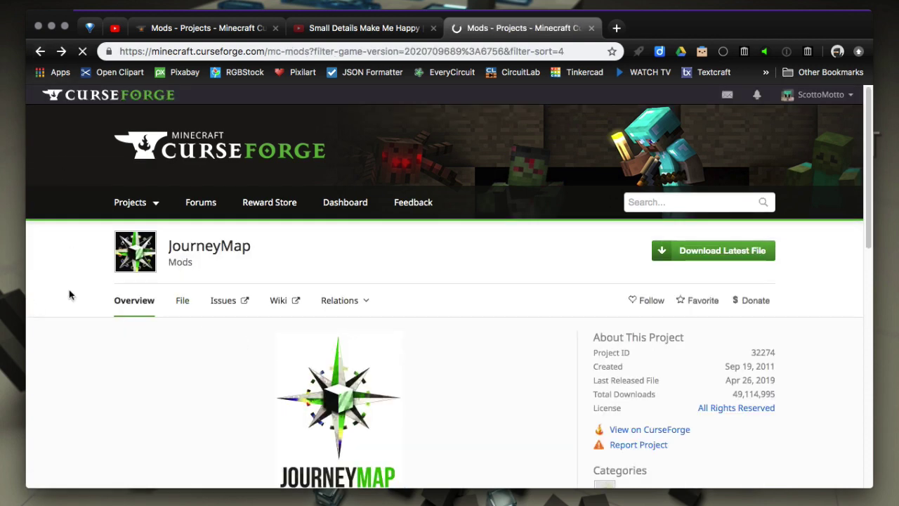
pyautogui.scroll(-5, 75, 372)
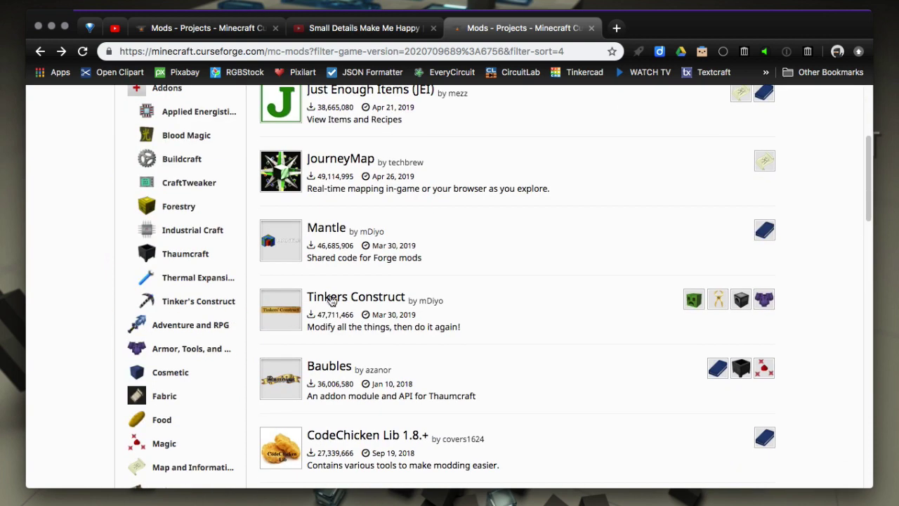
pyautogui.click(335, 298)
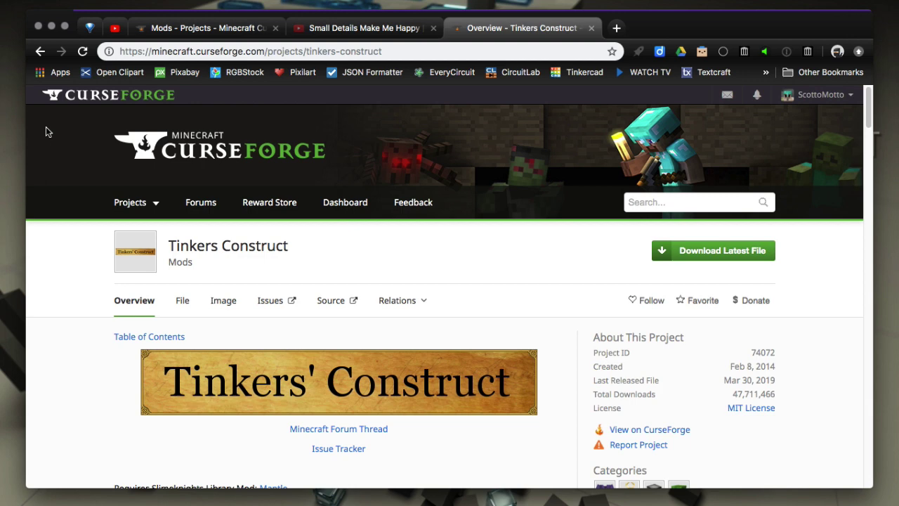
# Copy the Tinkers Construct page link and confirm it reached ModPack Manager
pyautogui.click(168, 55)
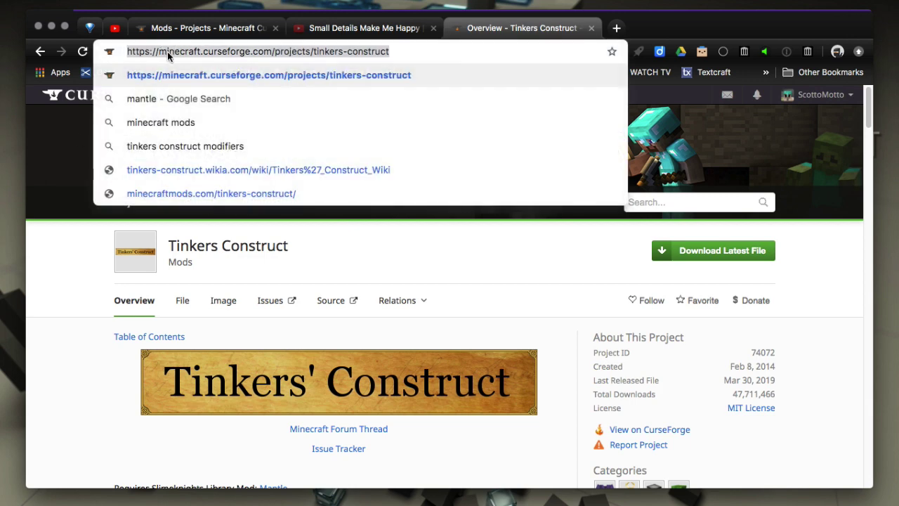
pyautogui.click(40, 51)
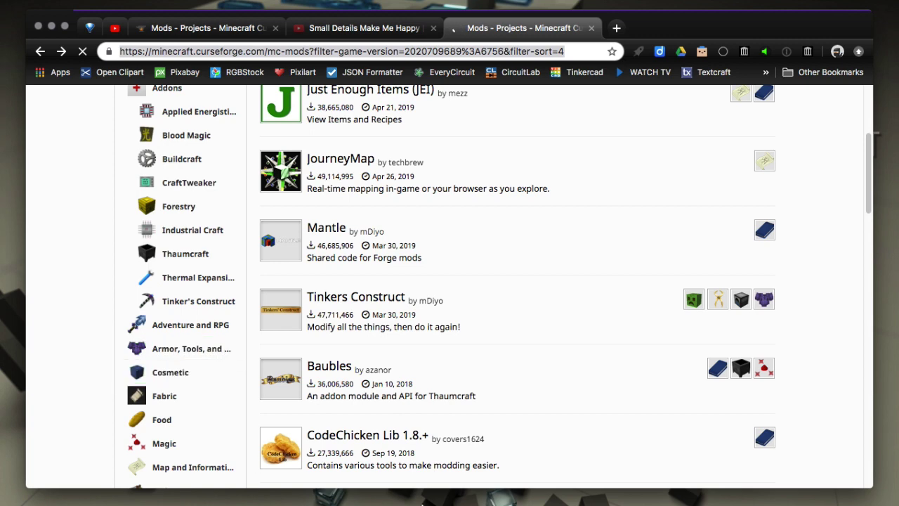
pyautogui.moveTo(493, 491)
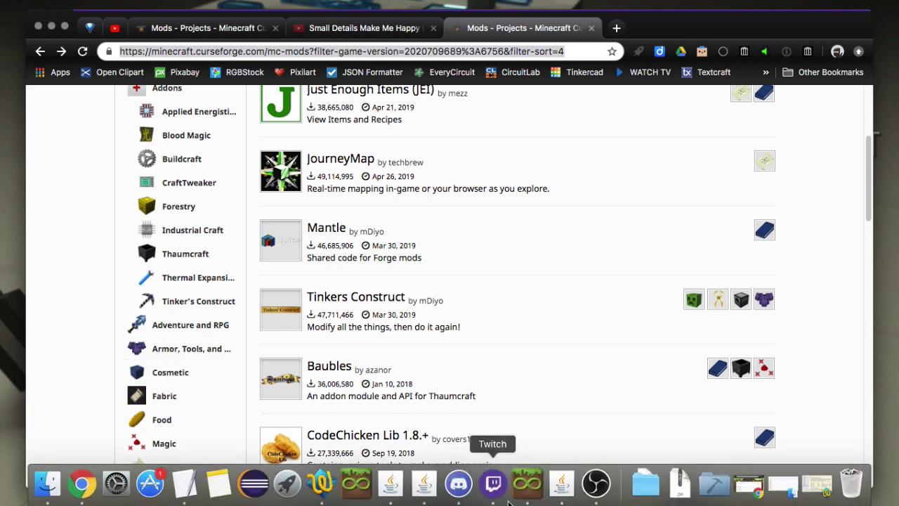
pyautogui.click(562, 483)
pyautogui.click(62, 266)
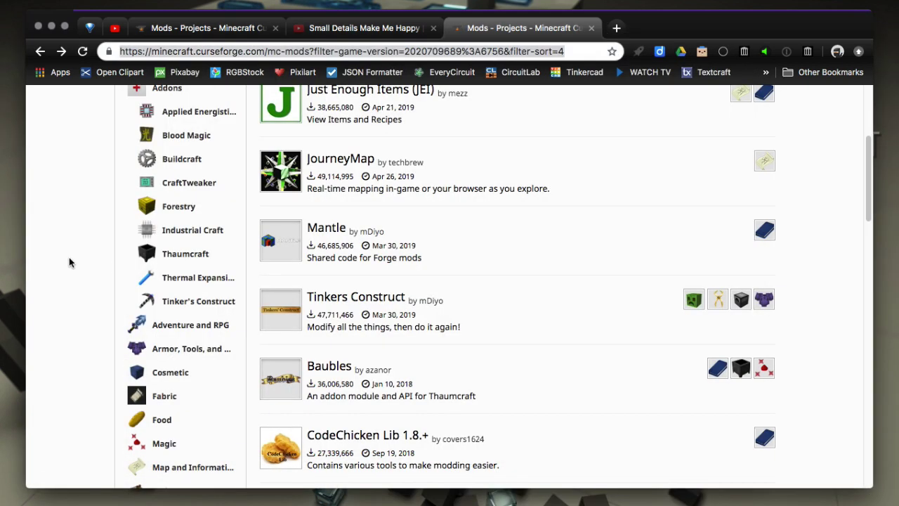
# Copy the JourneyMap and Chisel project page links from the mods list
pyautogui.scroll(1, 96, 265)
pyautogui.click(356, 202)
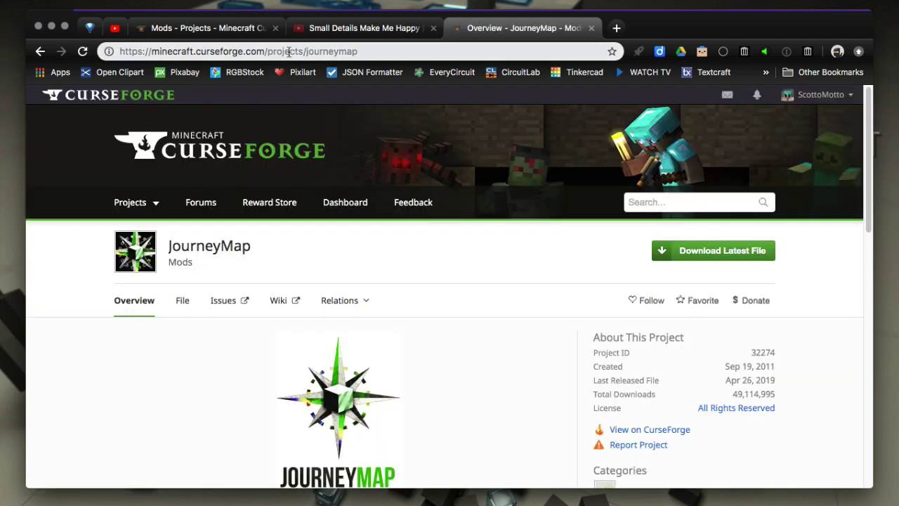
pyautogui.click(299, 52)
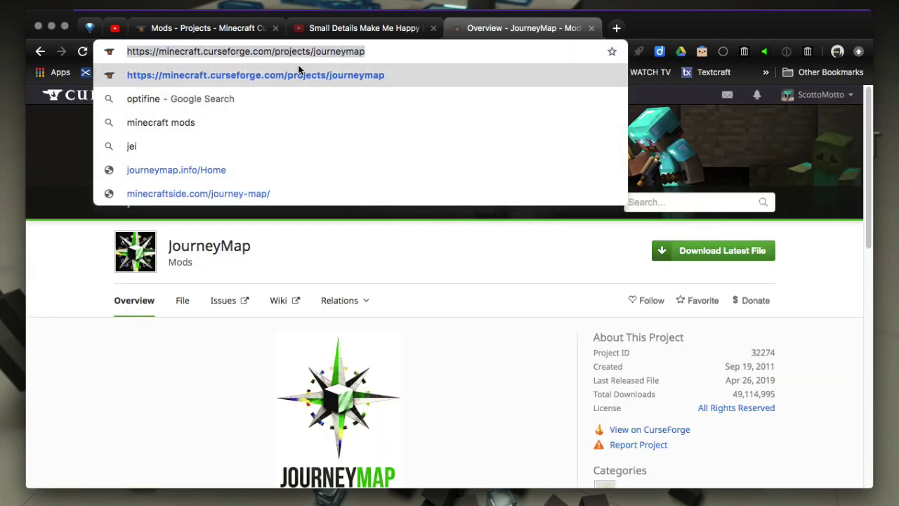
pyautogui.click(74, 272)
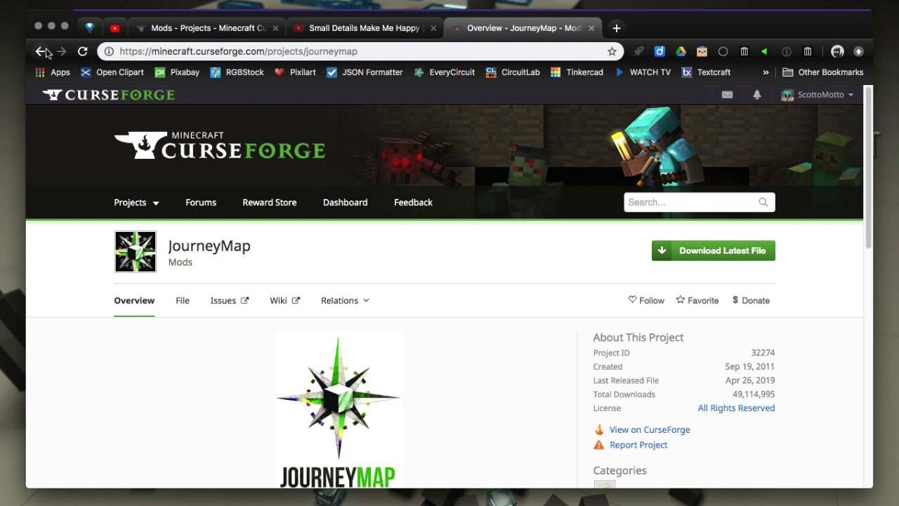
pyautogui.click(42, 52)
pyautogui.scroll(-2, 95, 281)
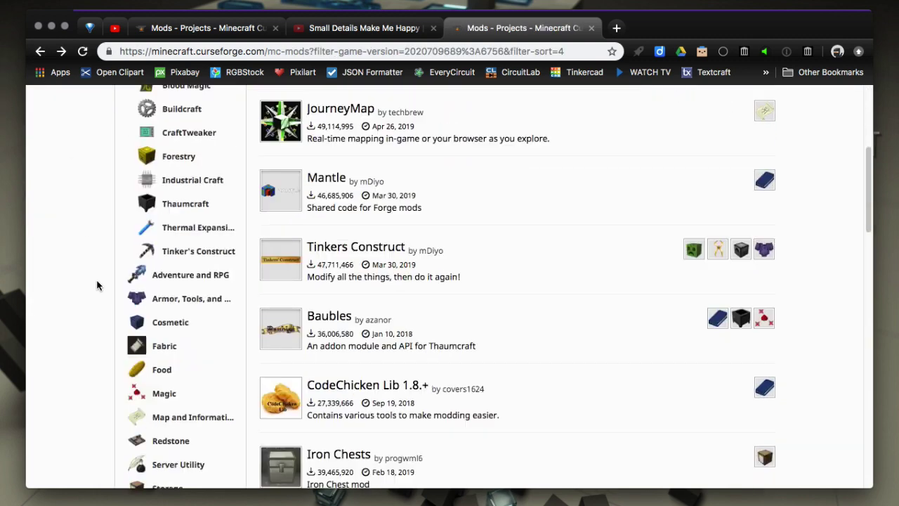
pyautogui.scroll(-2, 97, 285)
pyautogui.scroll(-2, 97, 286)
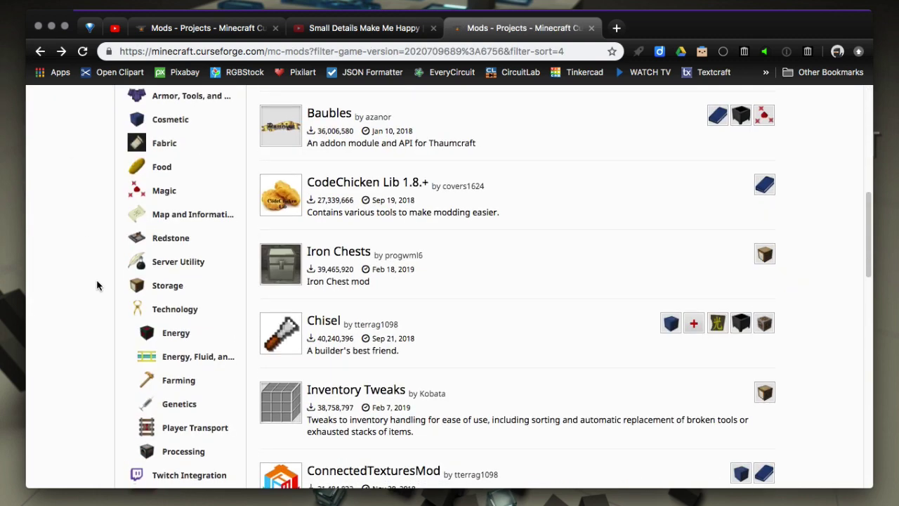
pyautogui.click(319, 325)
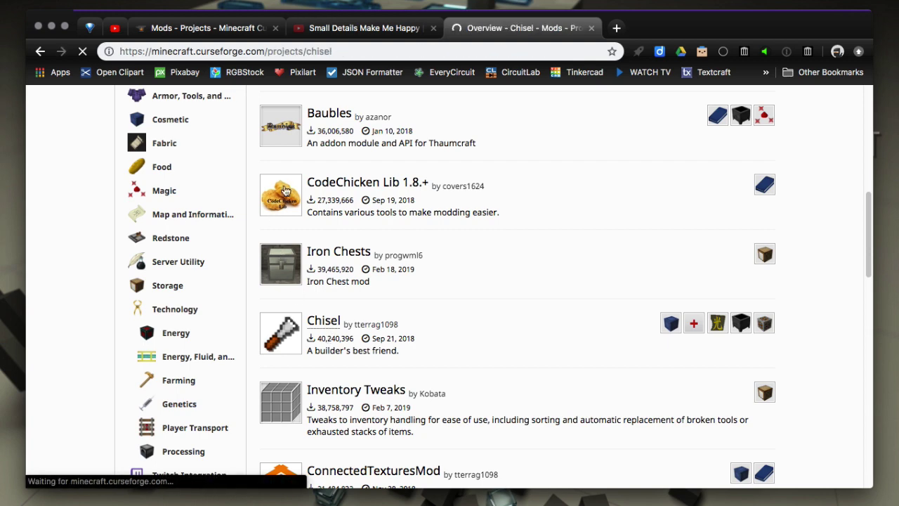
pyautogui.click(273, 52)
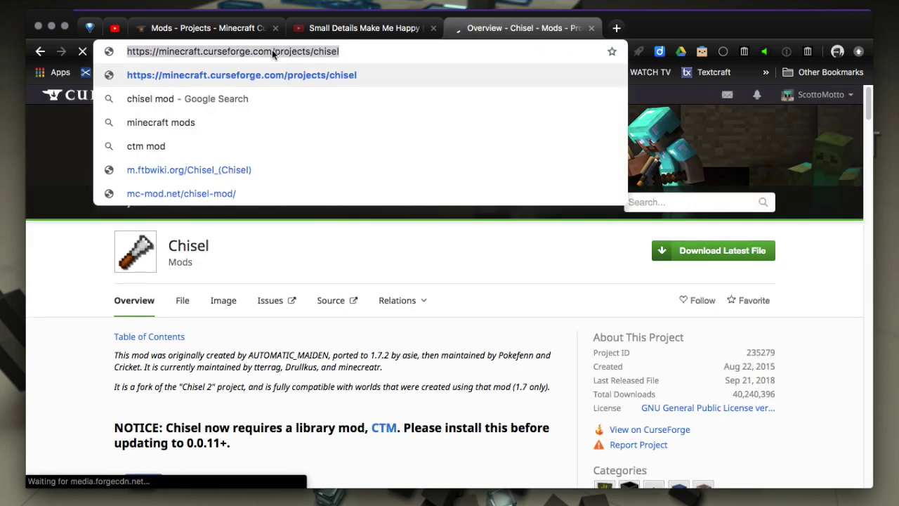
pyautogui.click(40, 51)
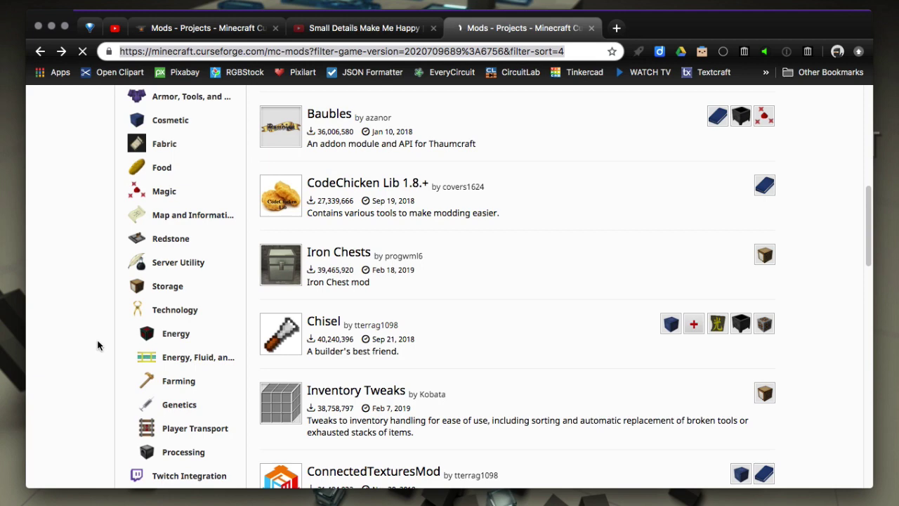
# Copy the Extra Utilities and Biomes O' Plenty links, then verify them in ModPack Manager
pyautogui.scroll(-3, 96, 344)
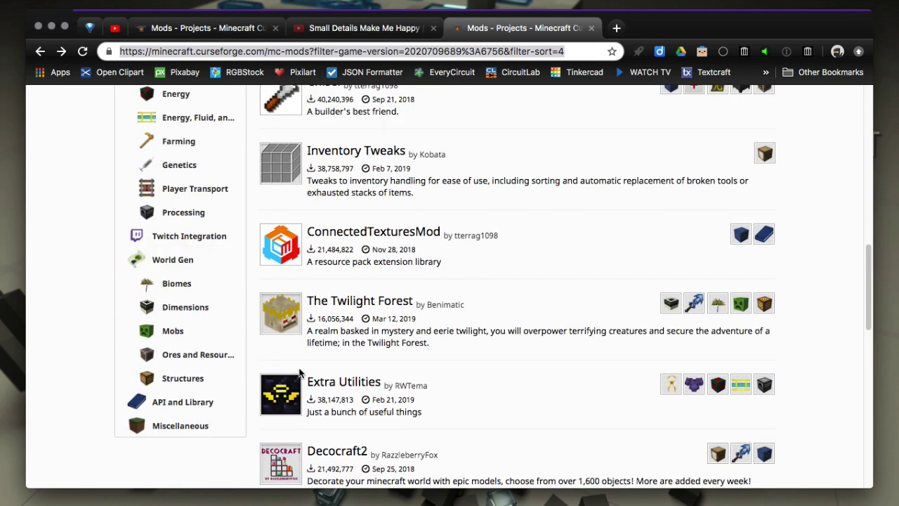
pyautogui.click(325, 381)
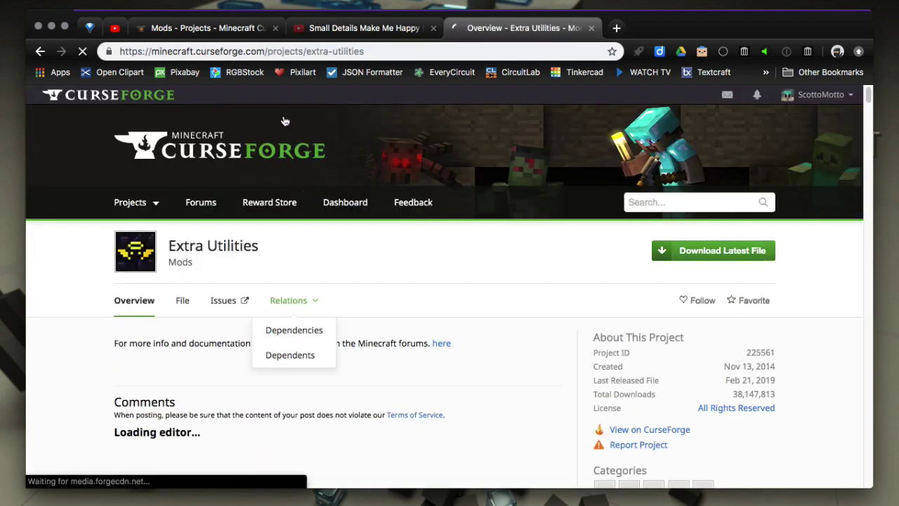
pyautogui.click(285, 53)
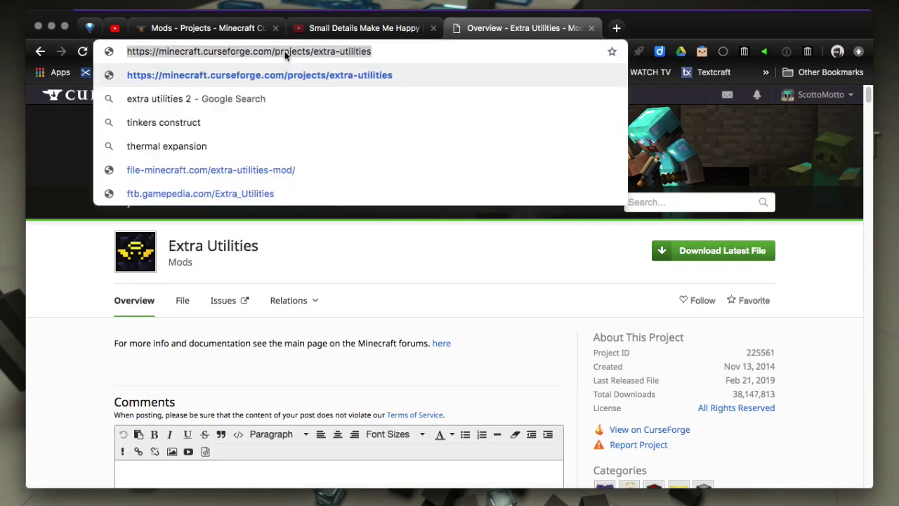
pyautogui.click(41, 51)
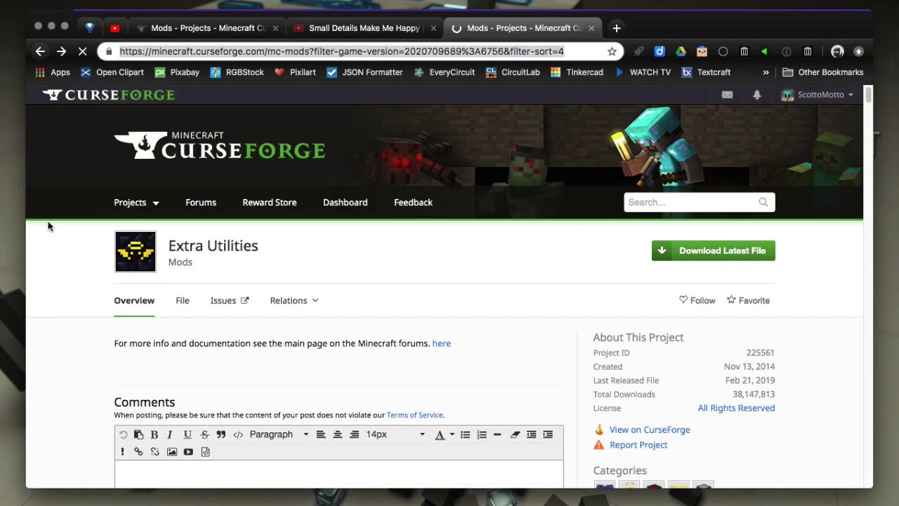
pyautogui.scroll(-5, 62, 370)
pyautogui.scroll(-4, 63, 371)
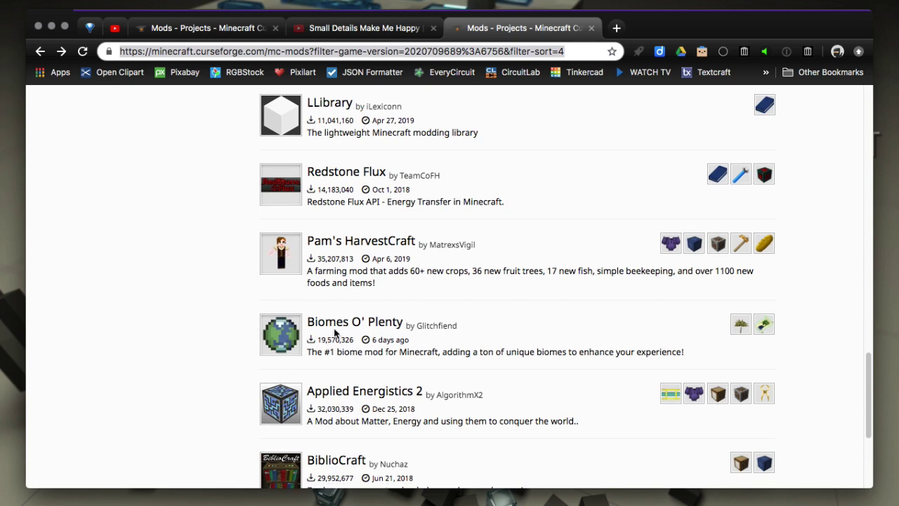
pyautogui.click(336, 325)
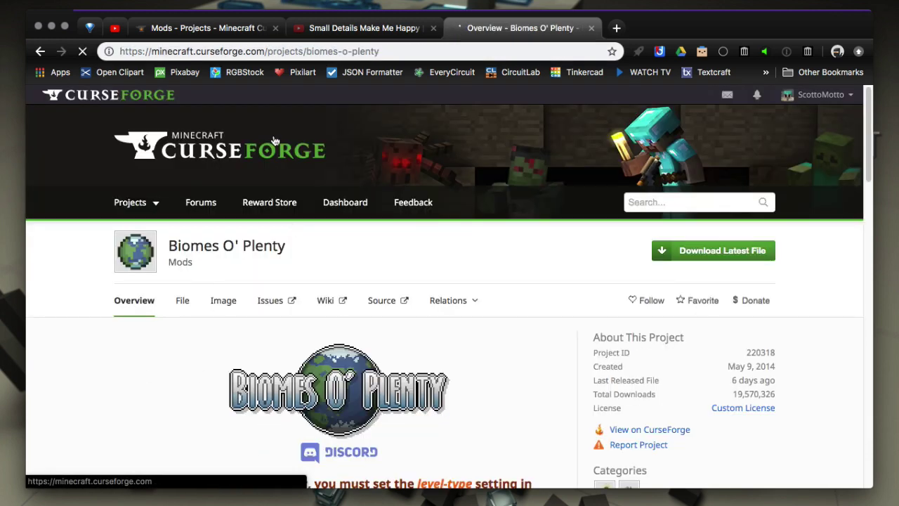
pyautogui.click(274, 51)
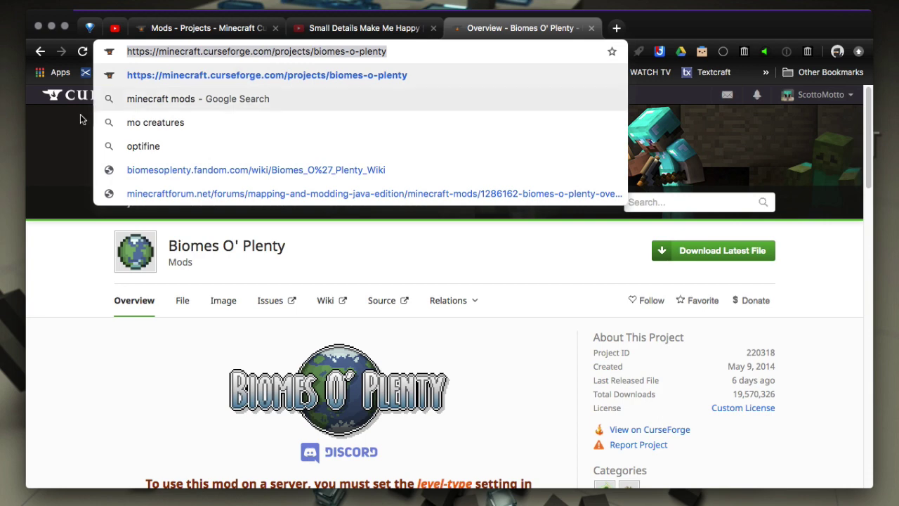
pyautogui.click(40, 52)
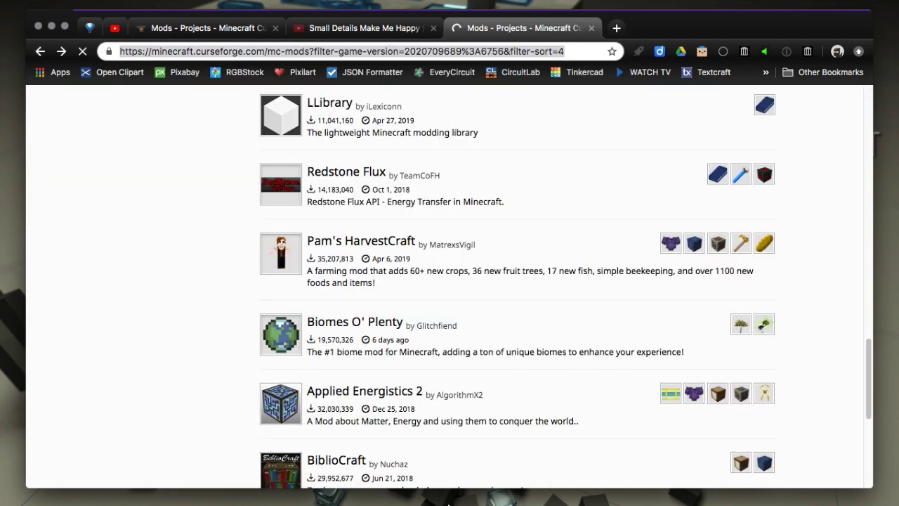
pyautogui.moveTo(596, 492)
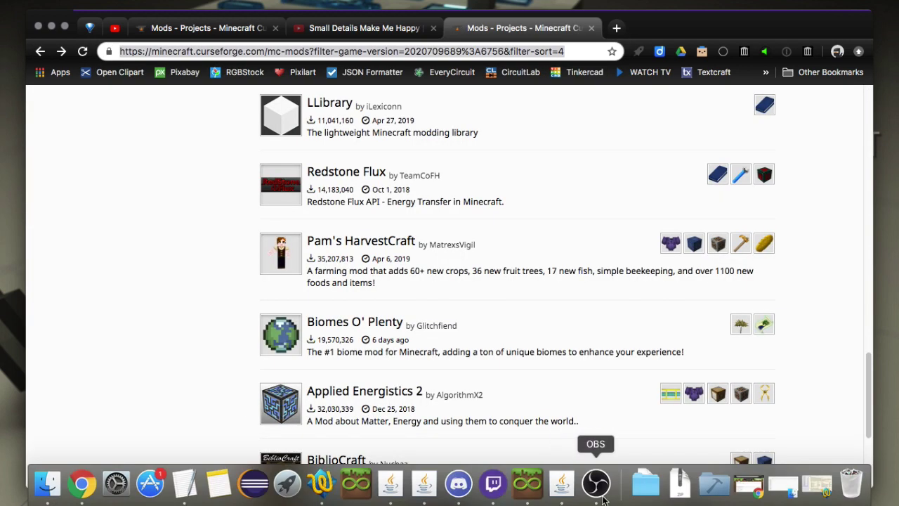
pyautogui.click(561, 484)
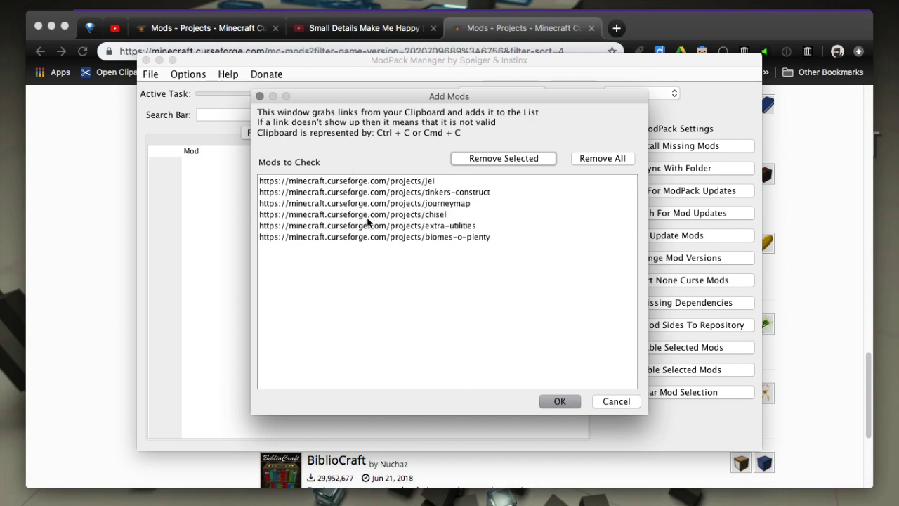
# Search CurseForge for 'thaumcraft'
pyautogui.click(96, 272)
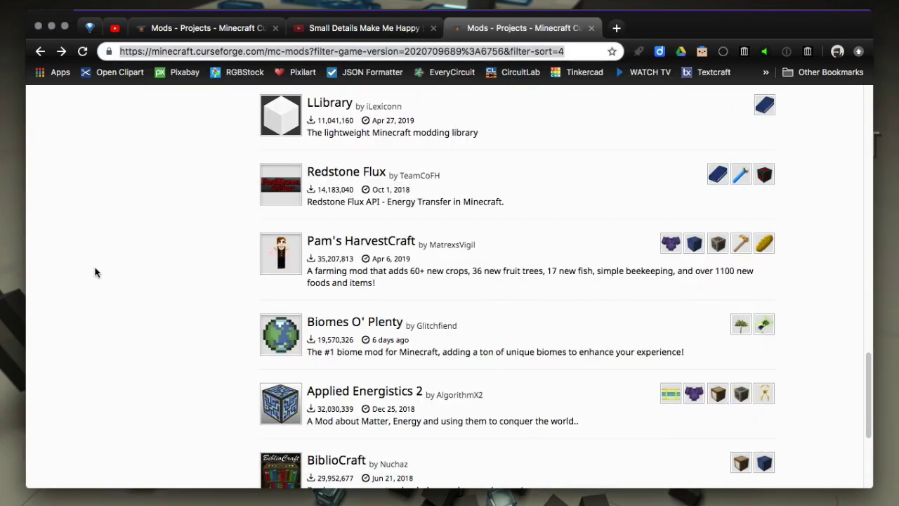
pyautogui.scroll(8, 96, 272)
pyautogui.scroll(10, 96, 272)
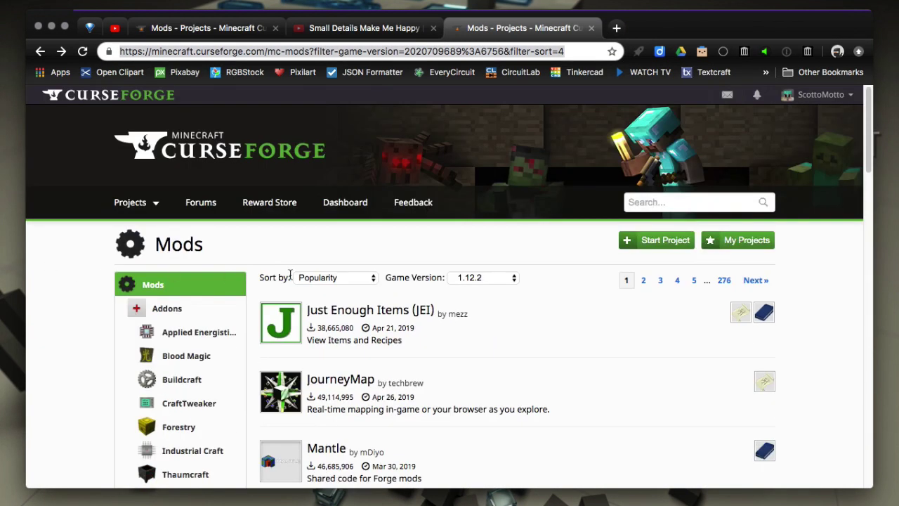
pyautogui.click(660, 205)
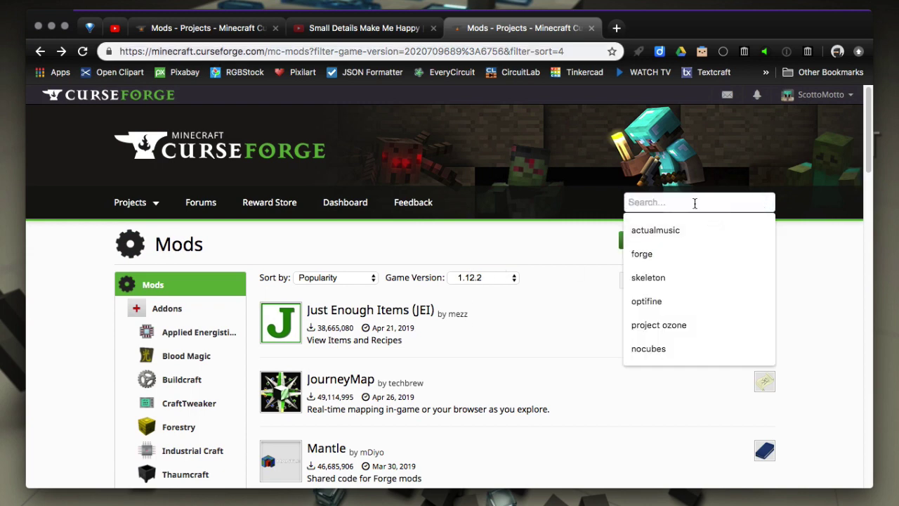
pyautogui.write('thaumc')
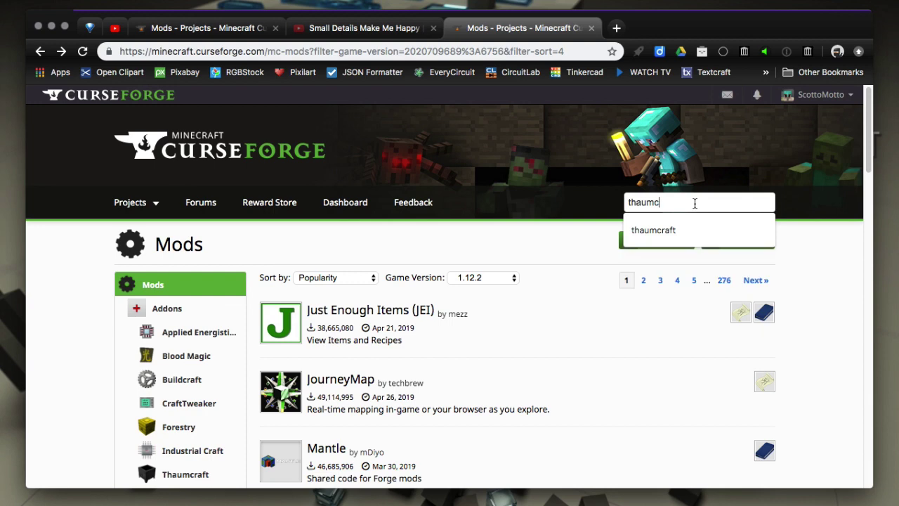
pyautogui.write('raft')
pyautogui.press('Return')
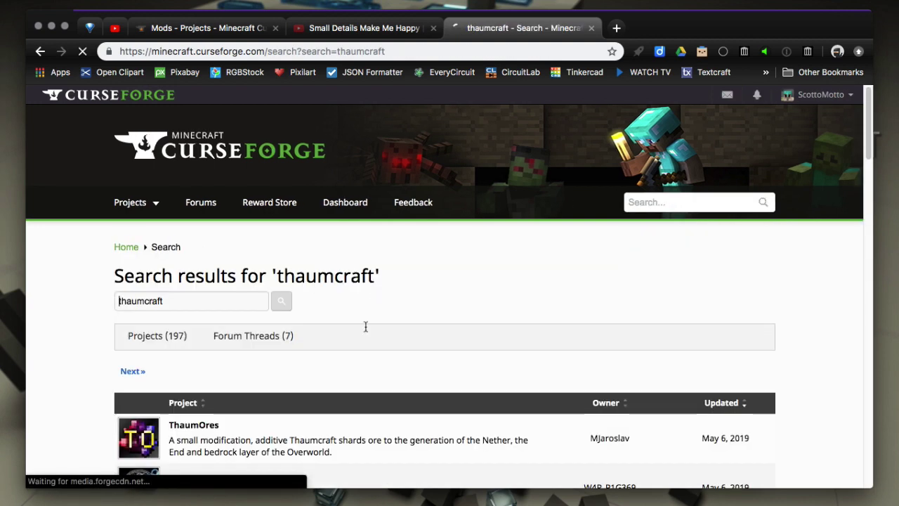
# Scroll through the results, then rerun the search as 'thaumcraft 6'
pyautogui.scroll(-1, 364, 375)
pyautogui.scroll(-5, 362, 370)
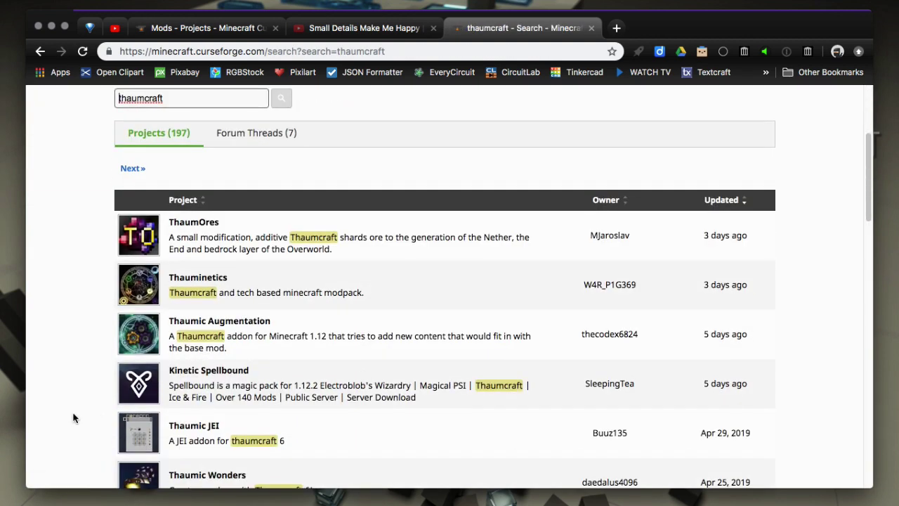
pyautogui.scroll(-2, 73, 418)
pyautogui.scroll(-5, 73, 418)
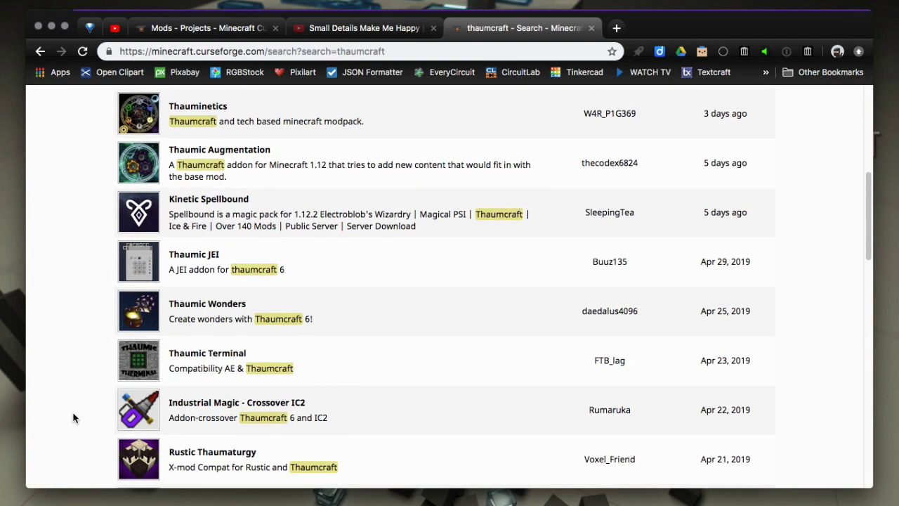
pyautogui.scroll(-4, 73, 418)
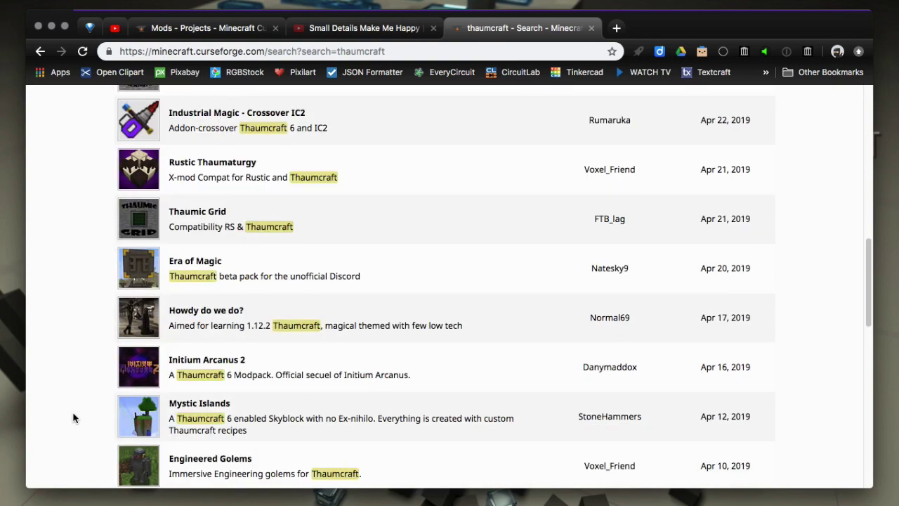
pyautogui.scroll(-9, 73, 418)
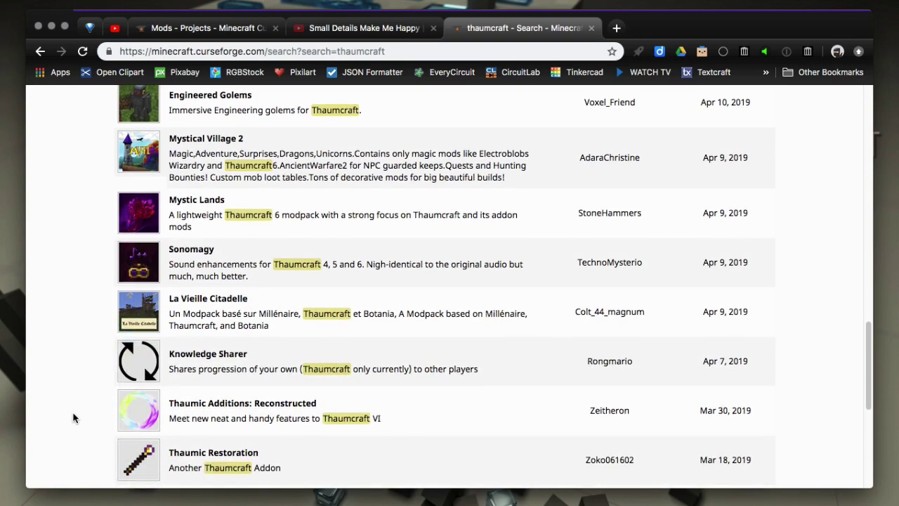
pyautogui.scroll(-3, 73, 418)
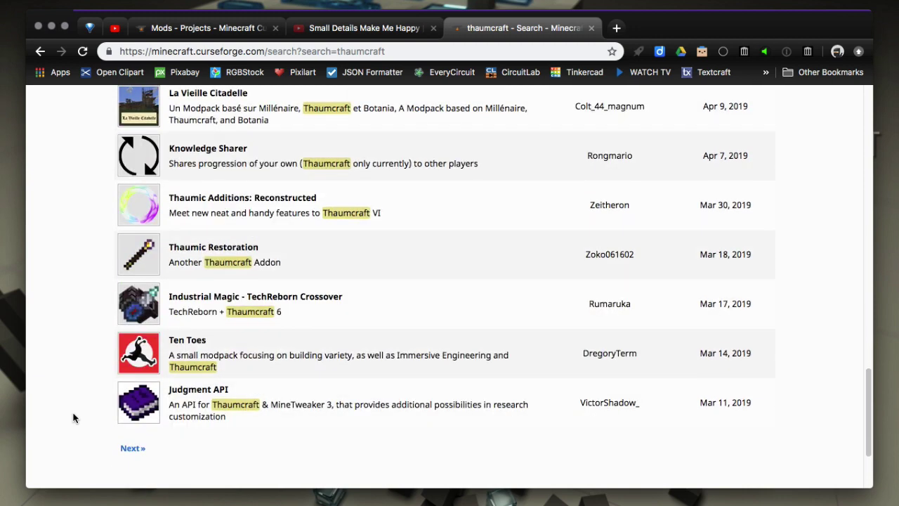
pyautogui.press('Home')
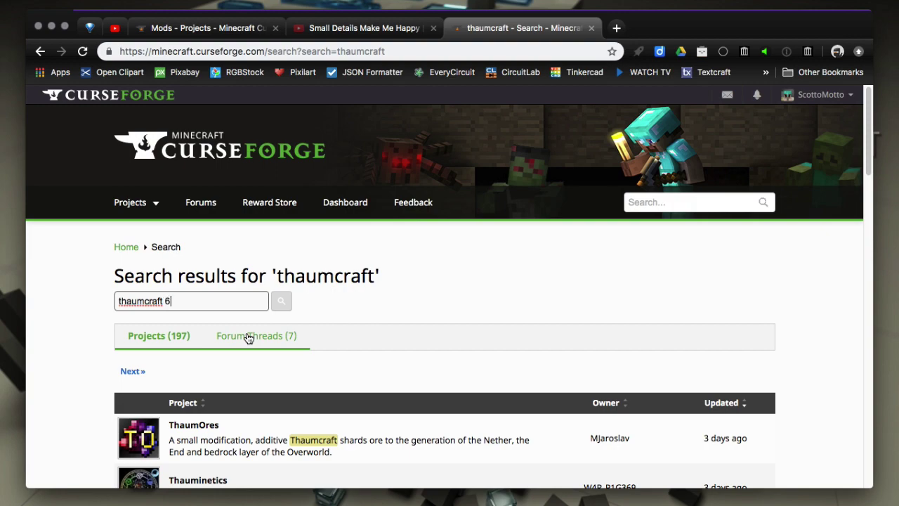
pyautogui.press('Return')
# Page through the second and third pages of Thaumcraft search results
pyautogui.scroll(-3, 85, 396)
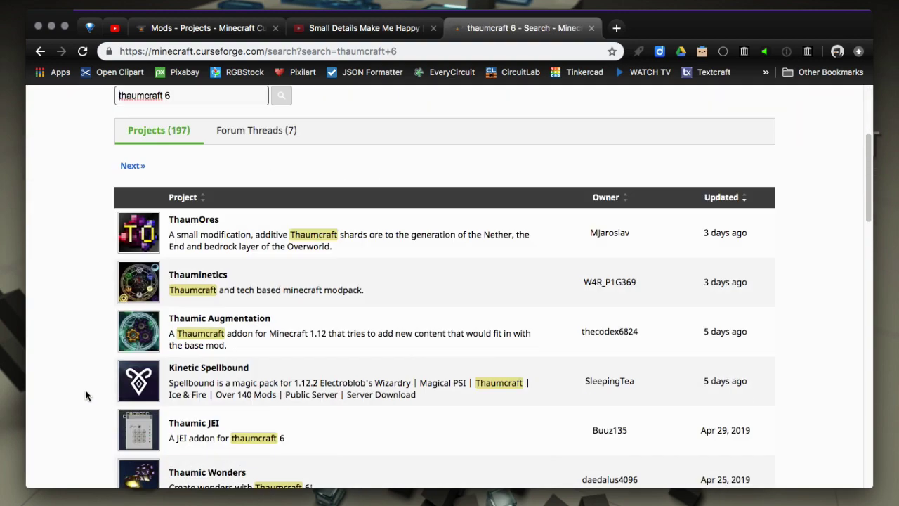
pyautogui.scroll(-5, 85, 395)
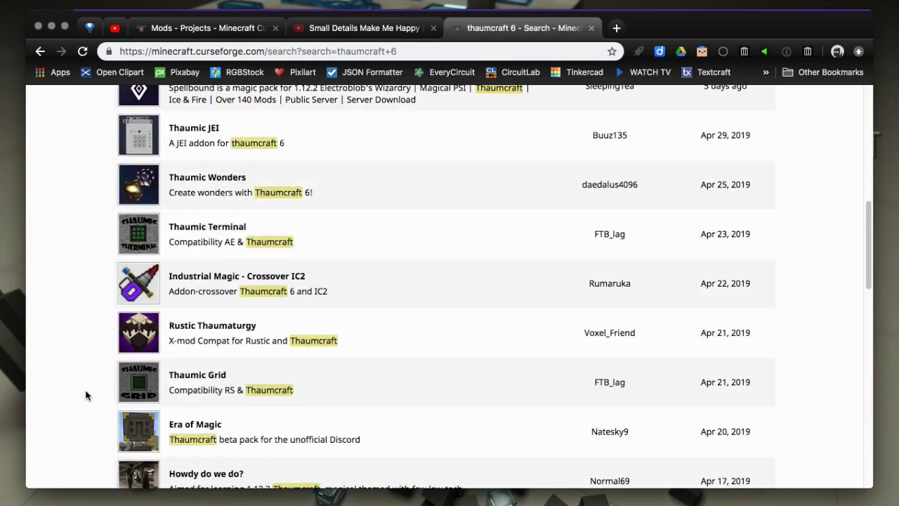
pyautogui.scroll(-12, 86, 395)
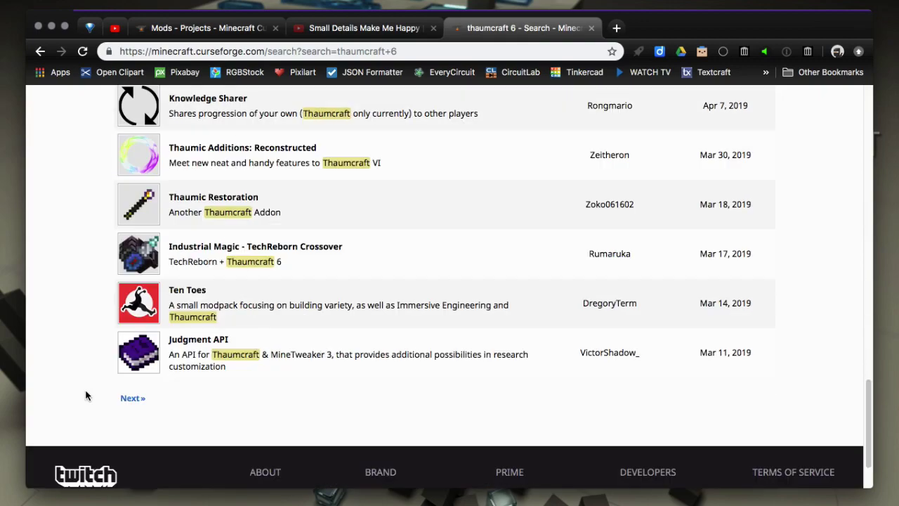
pyautogui.click(129, 397)
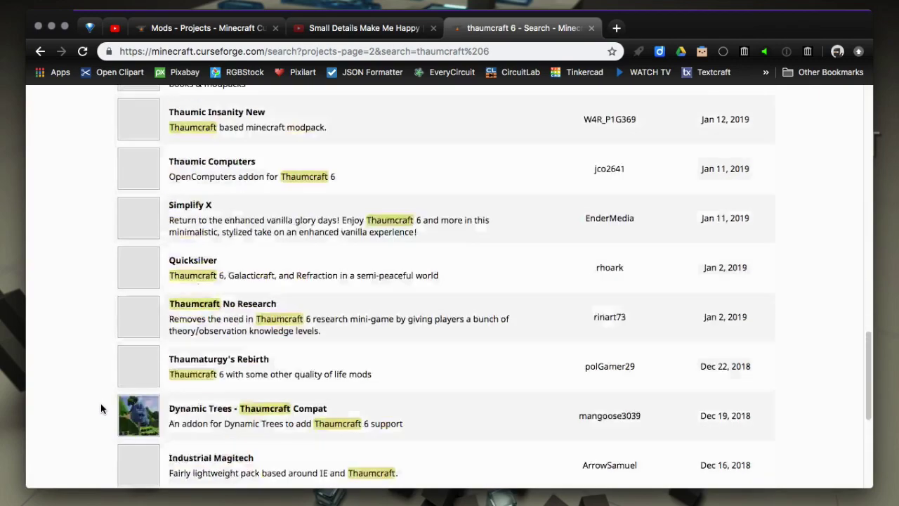
pyautogui.scroll(6, 98, 406)
pyautogui.scroll(1, 97, 415)
pyautogui.scroll(-5, 97, 414)
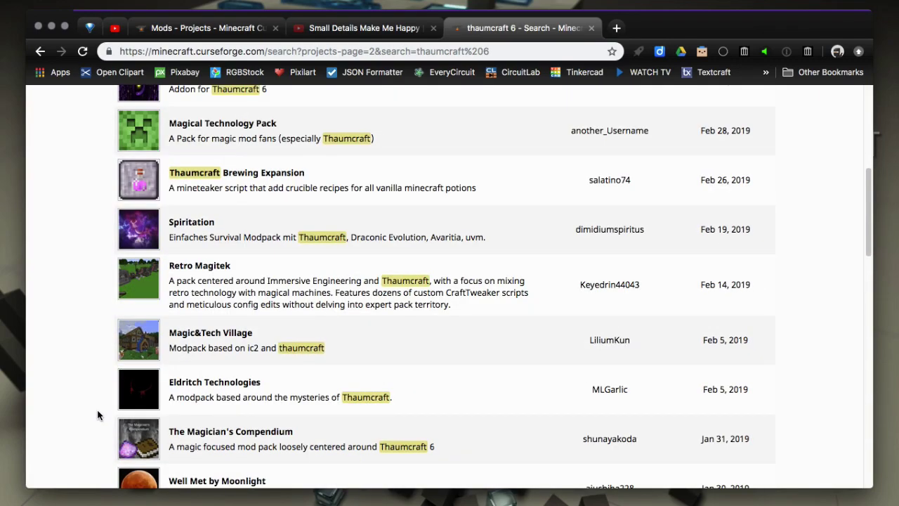
pyautogui.scroll(-6, 97, 415)
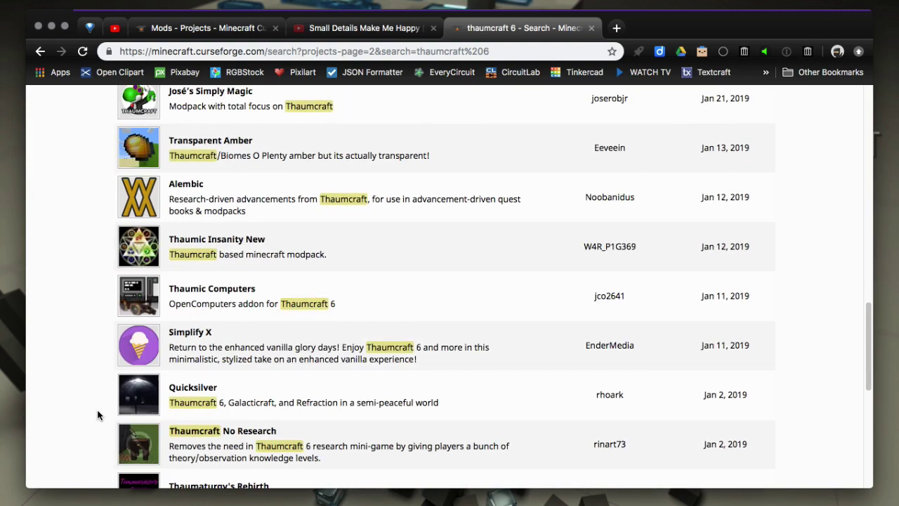
pyautogui.scroll(-3, 98, 415)
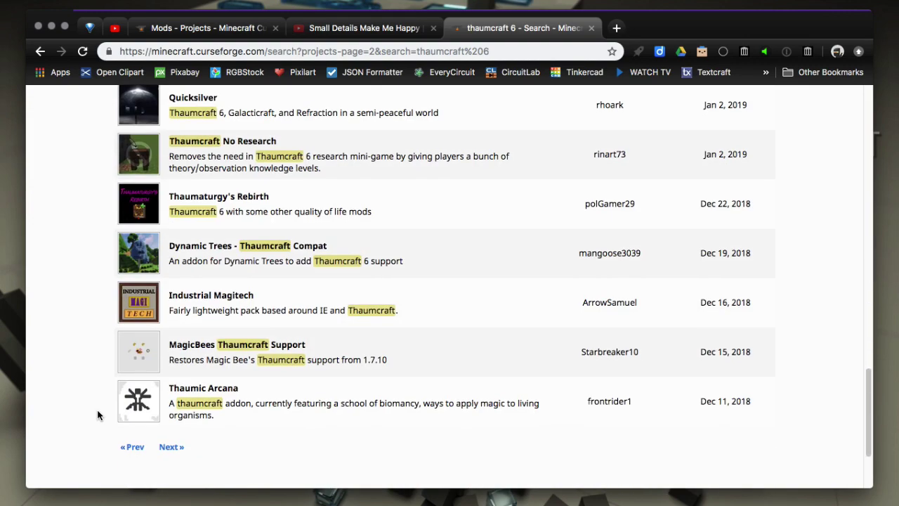
pyautogui.click(163, 447)
pyautogui.scroll(10, 105, 435)
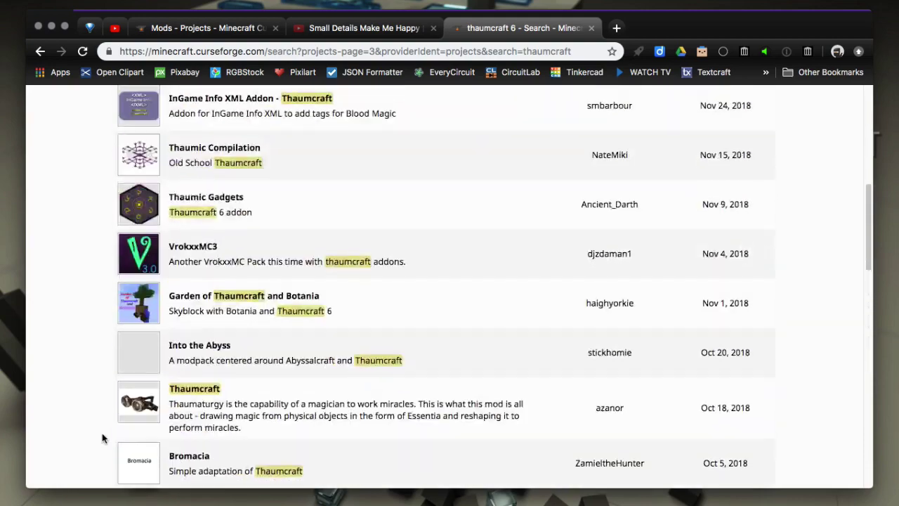
pyautogui.scroll(-3, 102, 435)
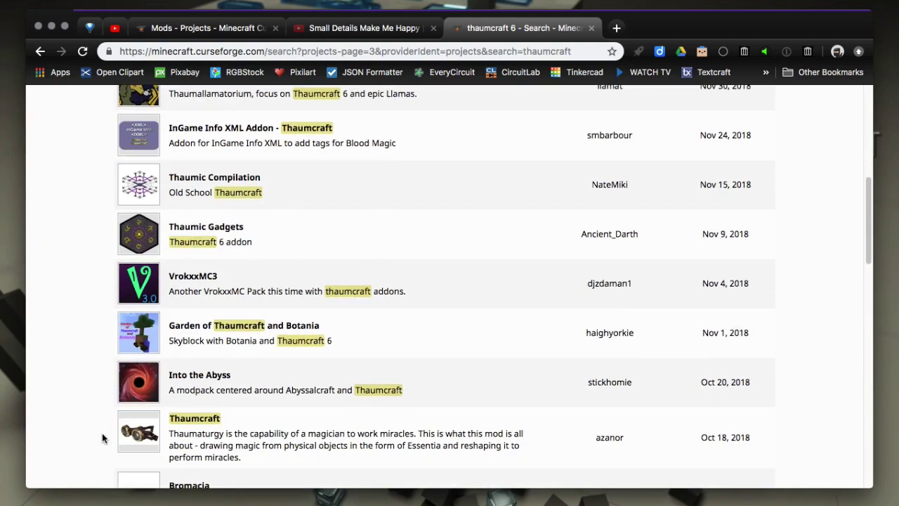
# Open the Thaumcraft project page and take its URL into ModPack Manager's Add Mods list
pyautogui.click(180, 317)
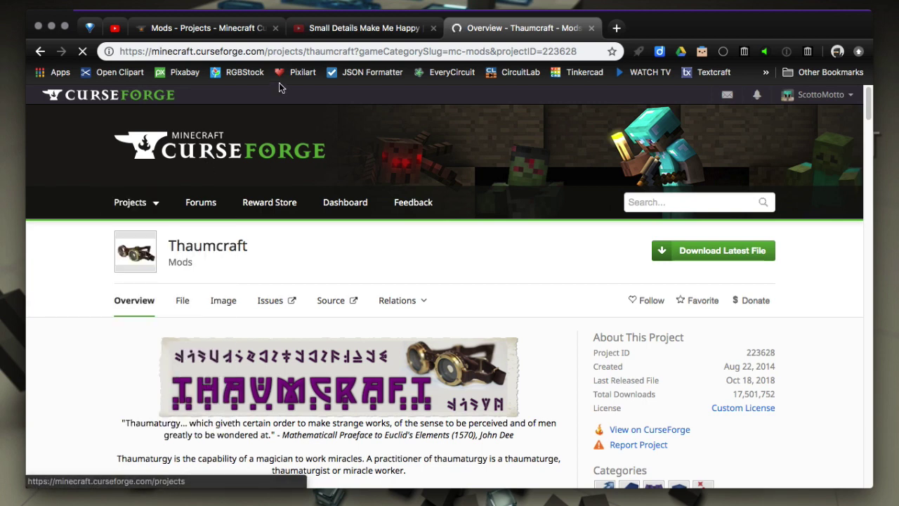
pyautogui.click(307, 57)
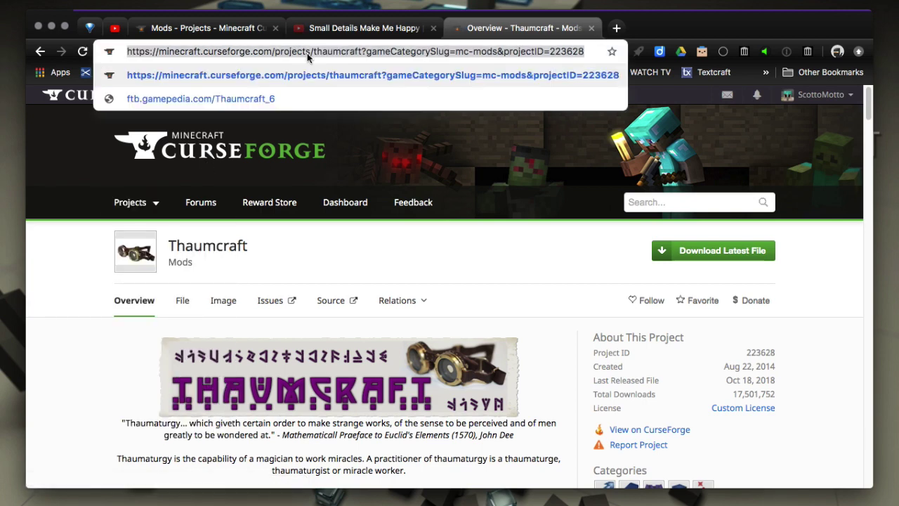
pyautogui.click(50, 260)
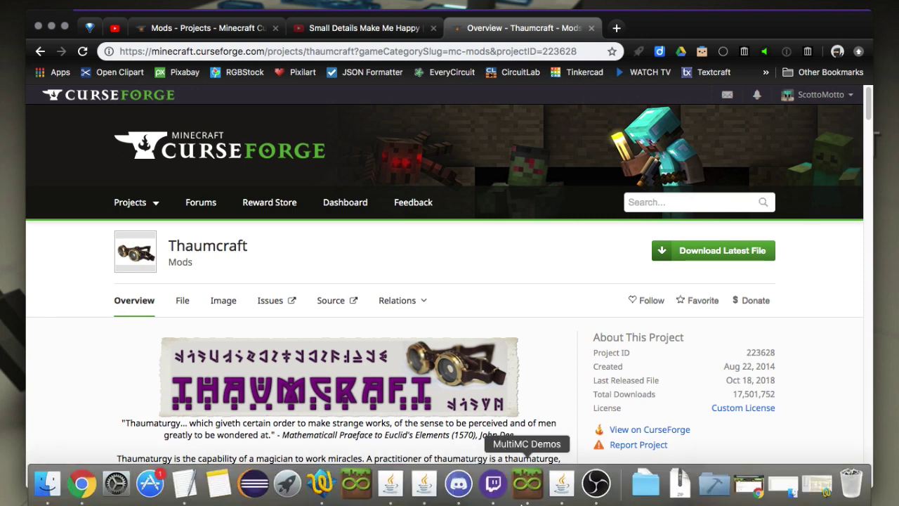
pyautogui.click(562, 484)
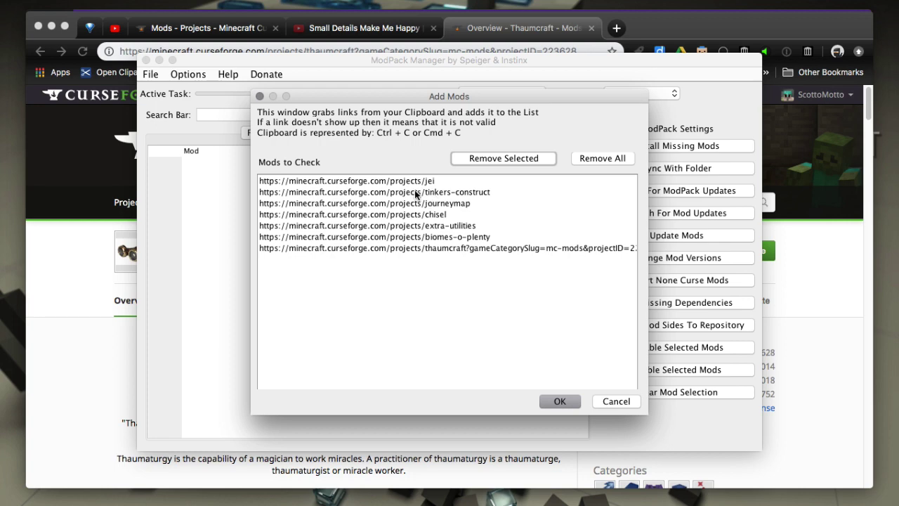
# Search CurseForge for 'probe' and copy The One Probe project page URL
pyautogui.click(59, 341)
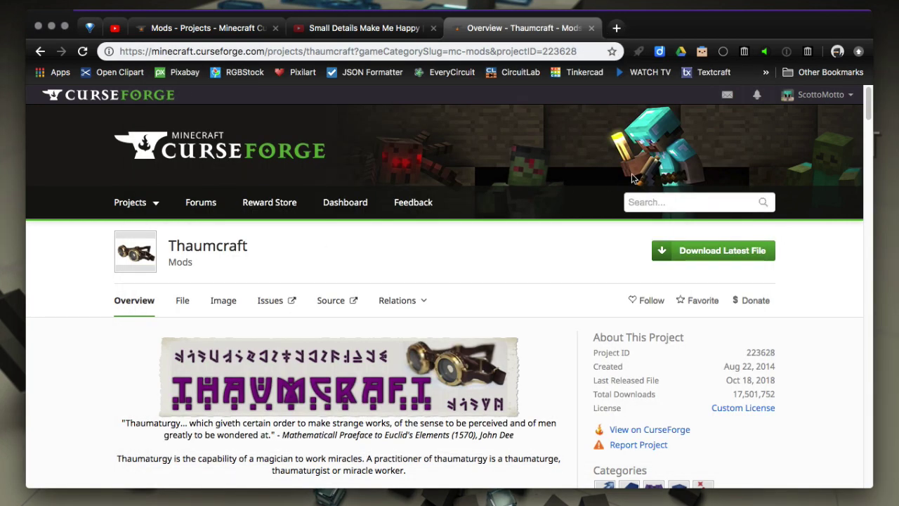
pyautogui.click(647, 204)
pyautogui.write('probe')
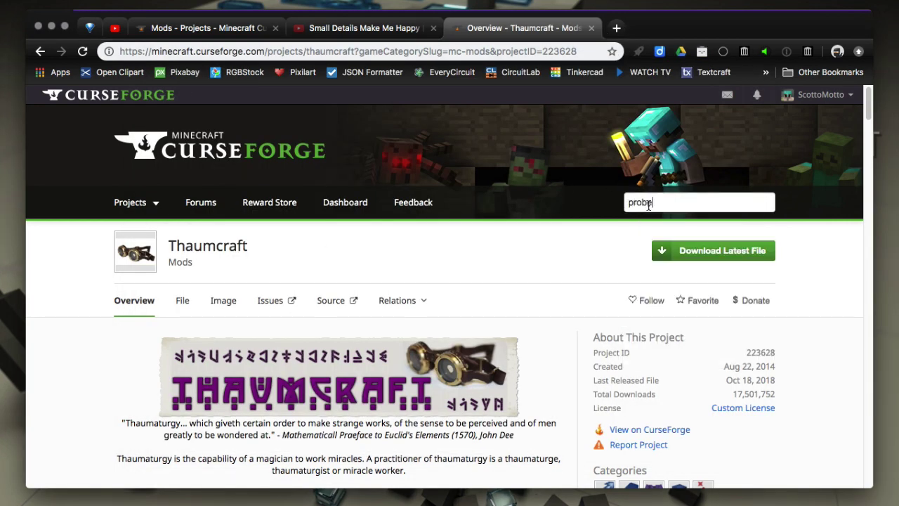
pyautogui.press('Return')
pyautogui.scroll(-1, 87, 399)
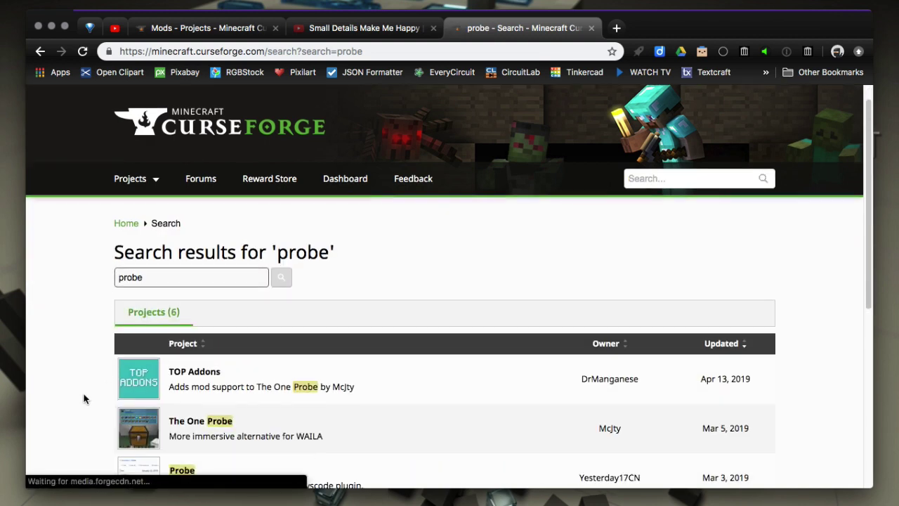
pyautogui.click(183, 421)
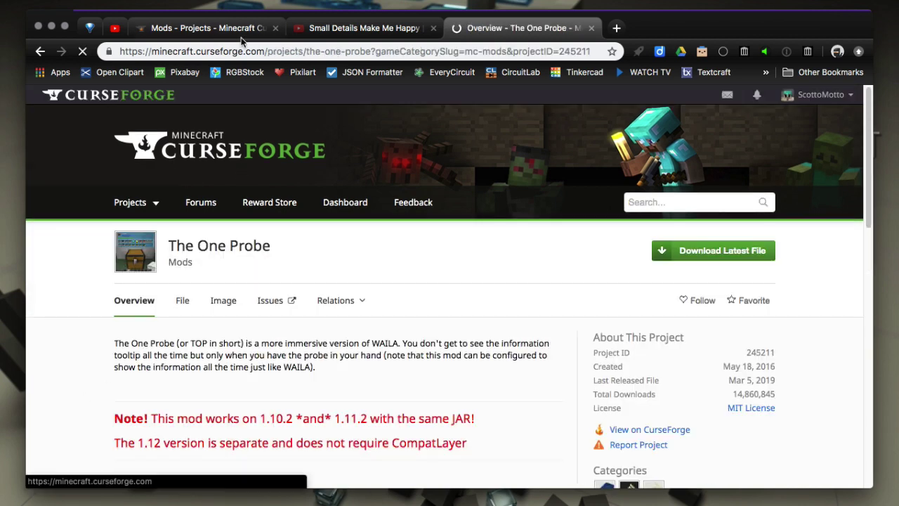
pyautogui.click(241, 47)
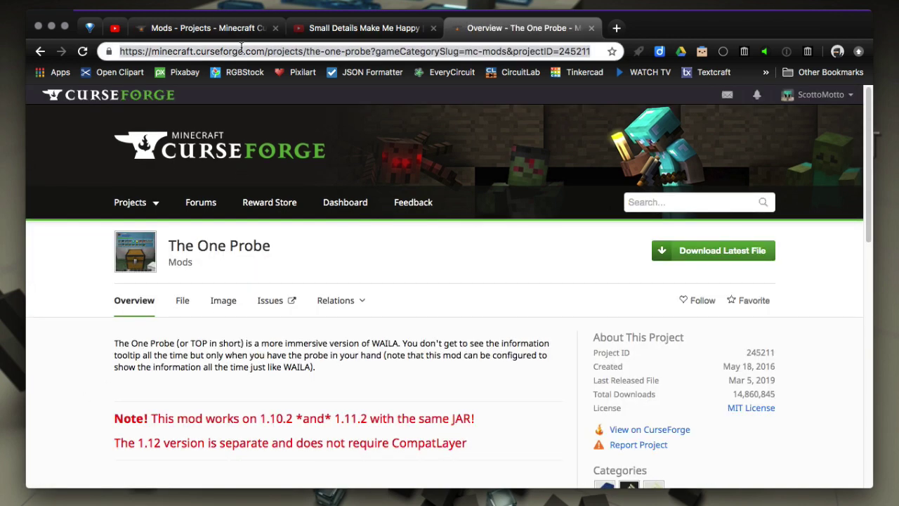
pyautogui.hotkey('ctrl', 'c')
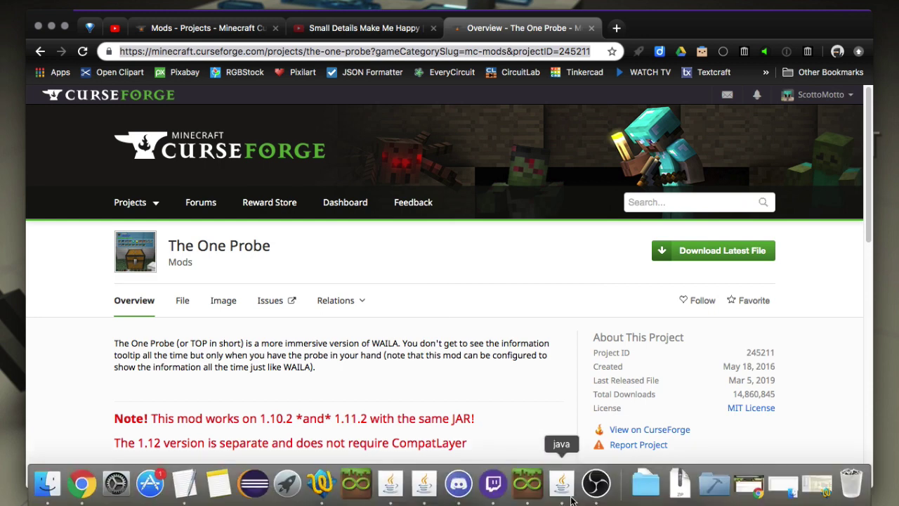
# Bring up ModPack Manager's Add Mods list showing The One Probe as the eighth link
pyautogui.click(564, 484)
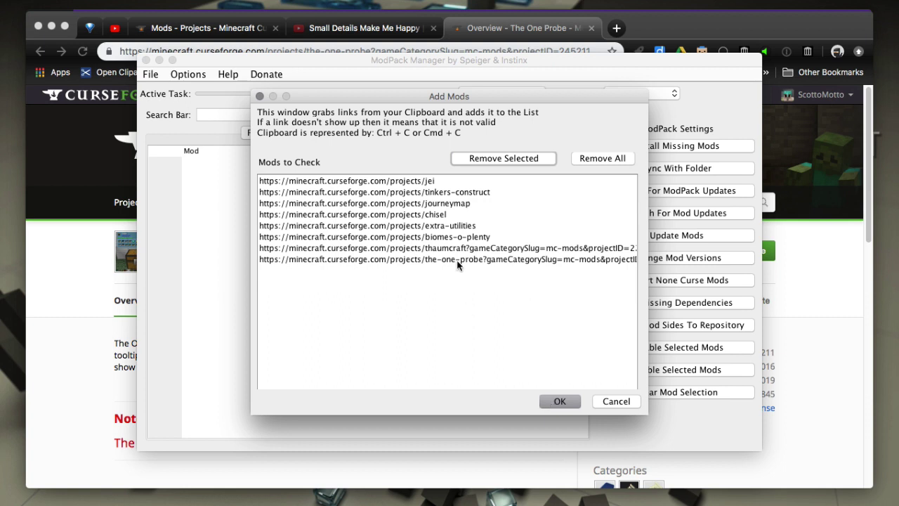
pyautogui.click(427, 237)
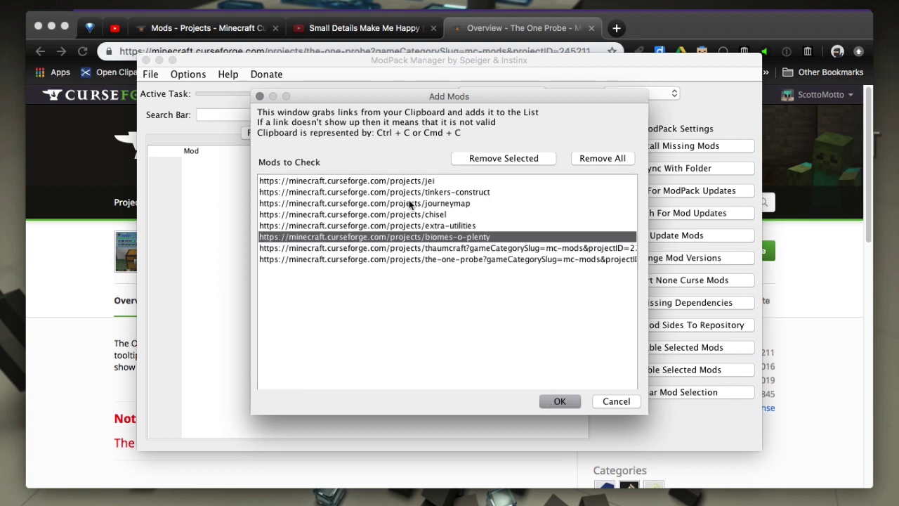
# Submit the eight mod links and review jei's available versions without changing them
pyautogui.click(412, 215)
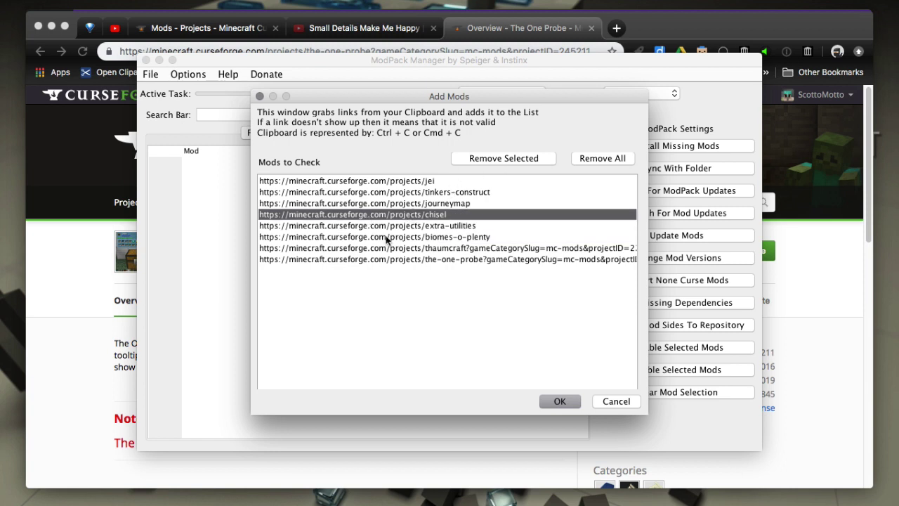
pyautogui.click(556, 402)
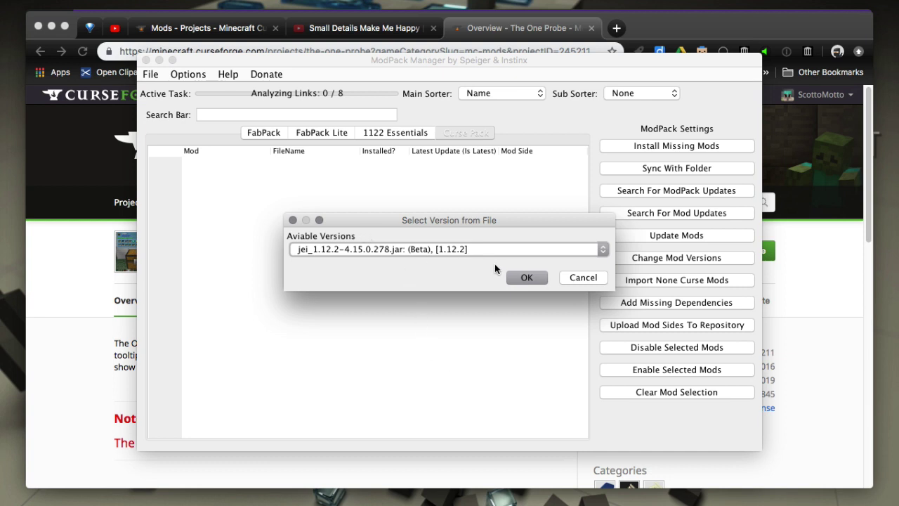
pyautogui.click(525, 250)
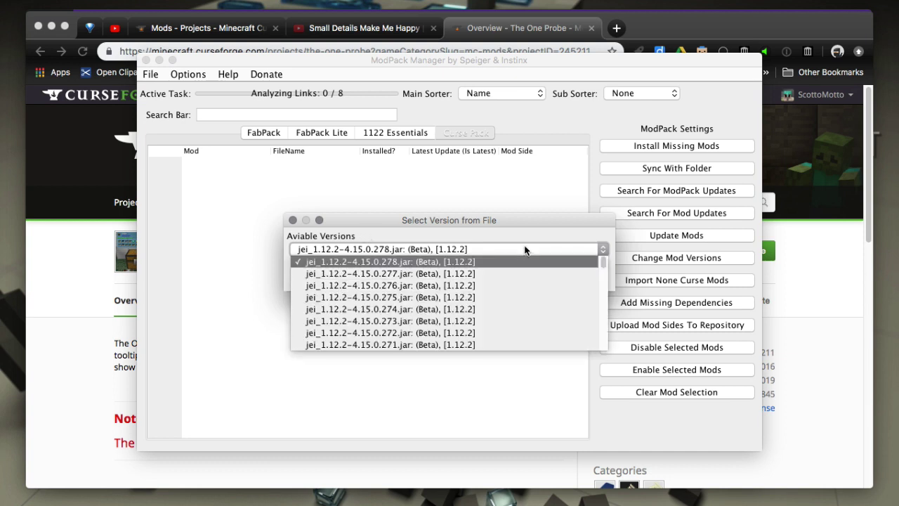
pyautogui.click(527, 222)
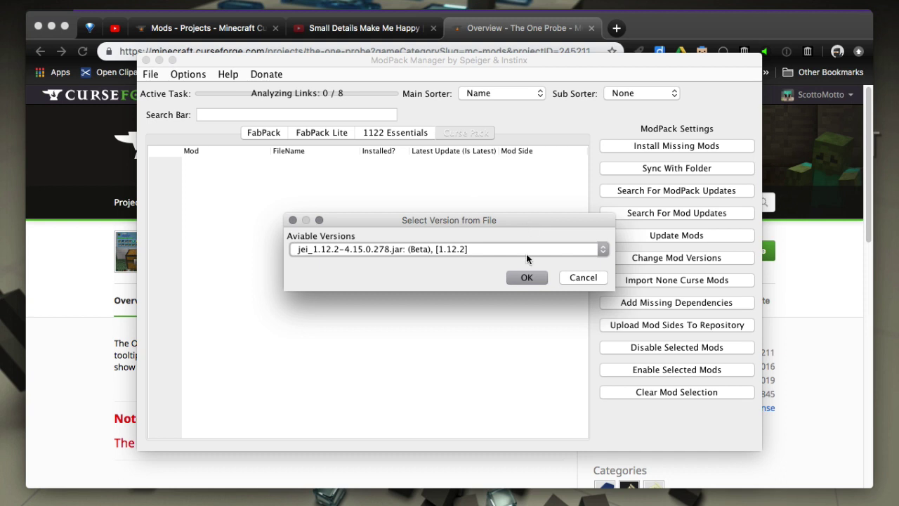
# Accept the suggested versions for jei, TConstruct, journeymap, Chisel, extrautils2 and BiomesOPlenty
pyautogui.click(527, 277)
pyautogui.click(527, 278)
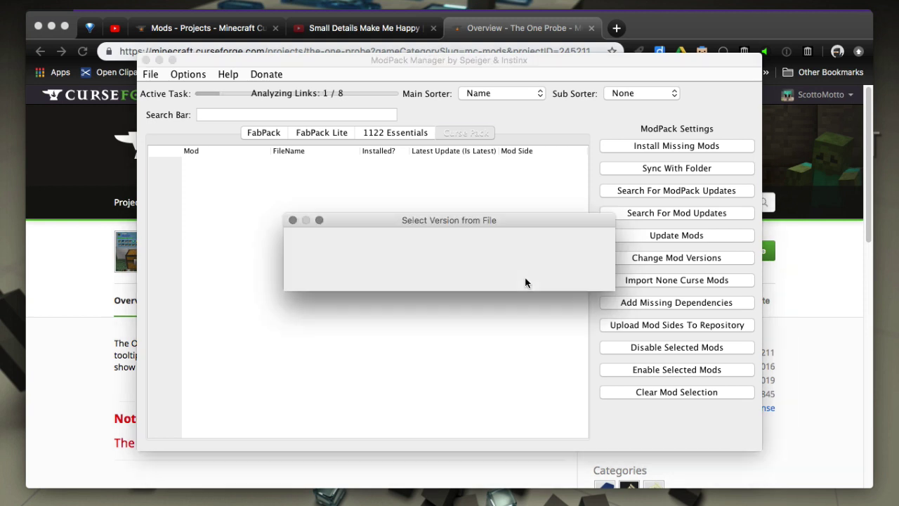
pyautogui.click(527, 278)
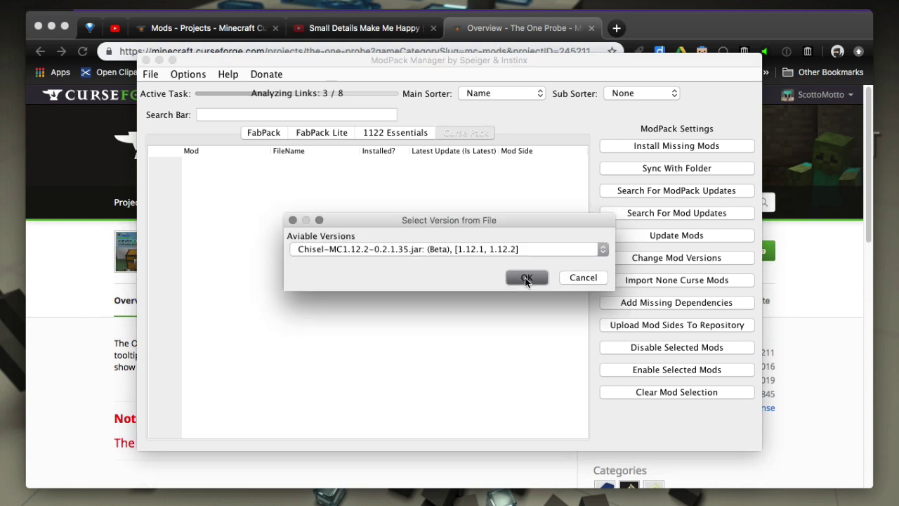
pyautogui.click(527, 278)
pyautogui.click(527, 278)
pyautogui.click(526, 278)
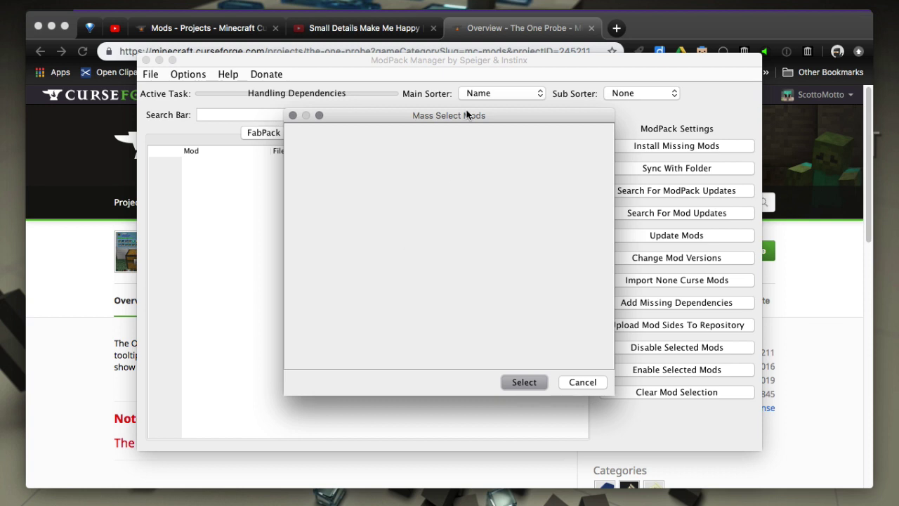
# Move the Mass Select Mods window aside and confirm it to fill the Curse Pack mod table
pyautogui.moveTo(467, 117); pyautogui.dragTo(617, 162)
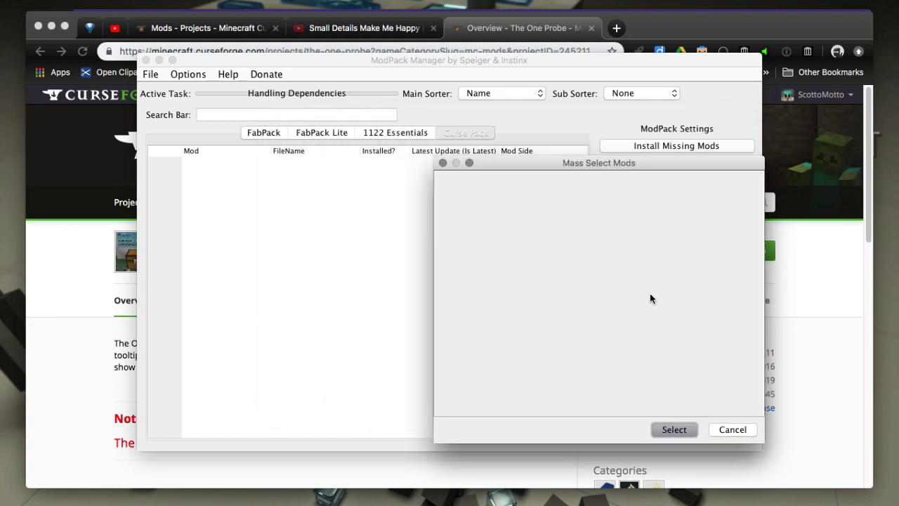
pyautogui.click(673, 429)
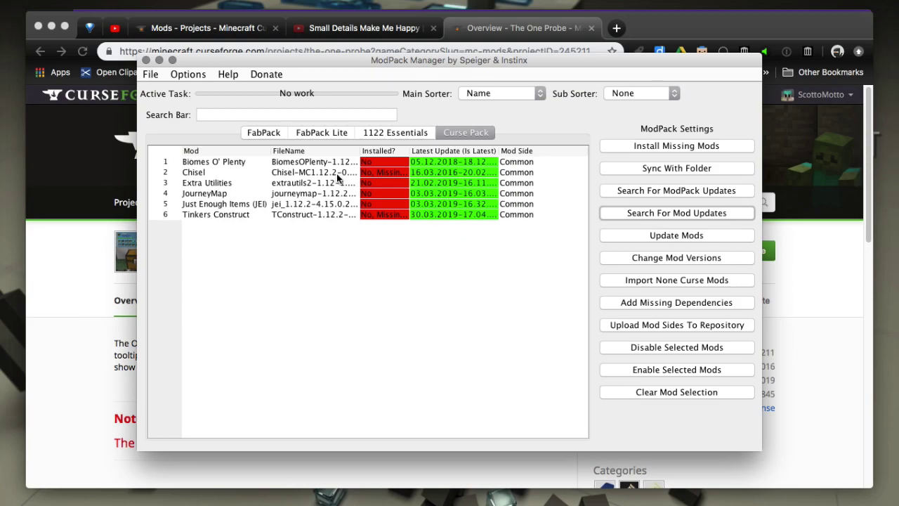
# Select Chisel and Tinkers Construct and add their missing dependencies, ConnectedTextures and Mantle
pyautogui.click(336, 173)
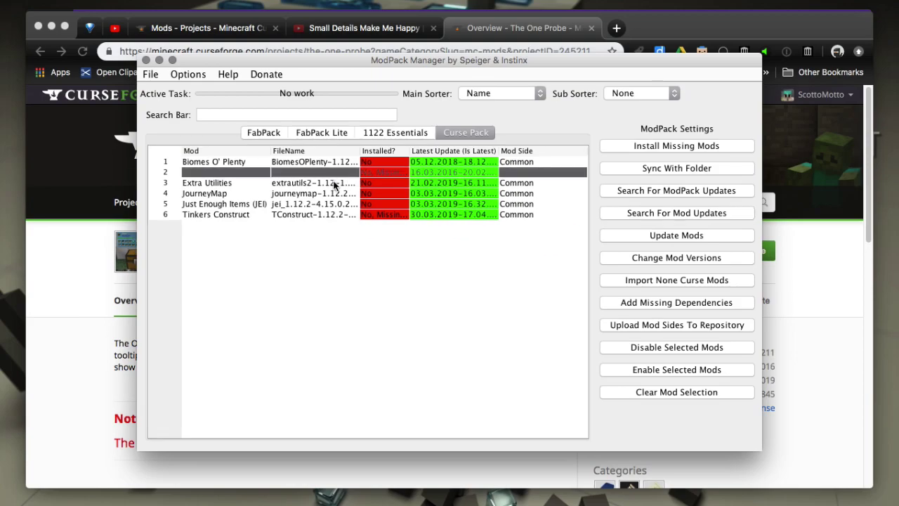
pyautogui.keyDown('super'); pyautogui.click(326, 215); pyautogui.keyUp('super')
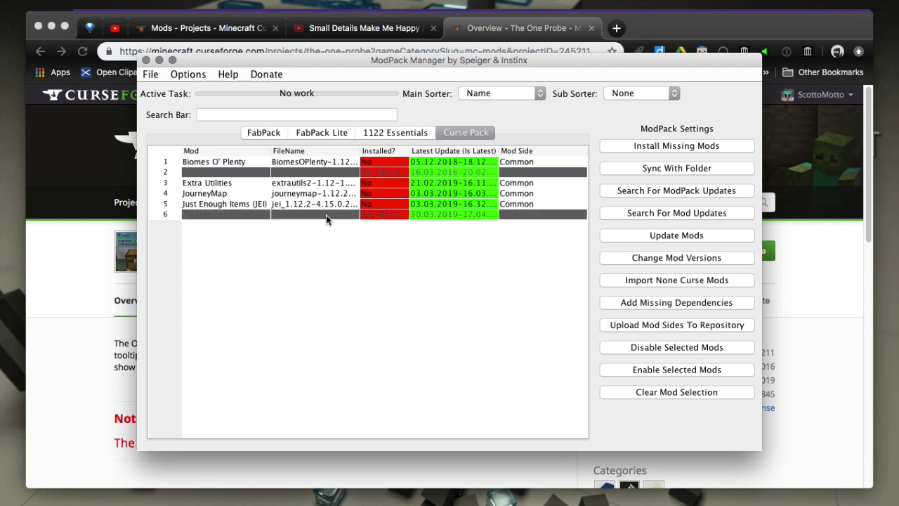
pyautogui.click(615, 304)
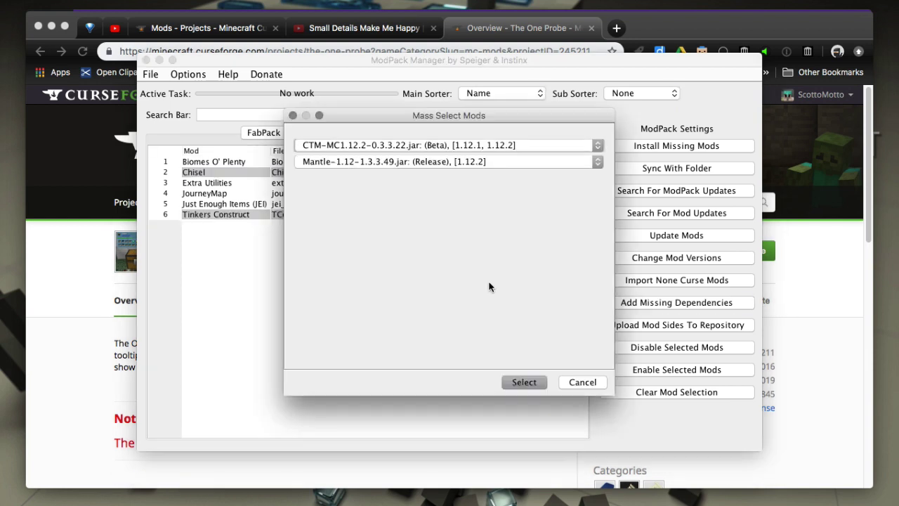
pyautogui.click(525, 382)
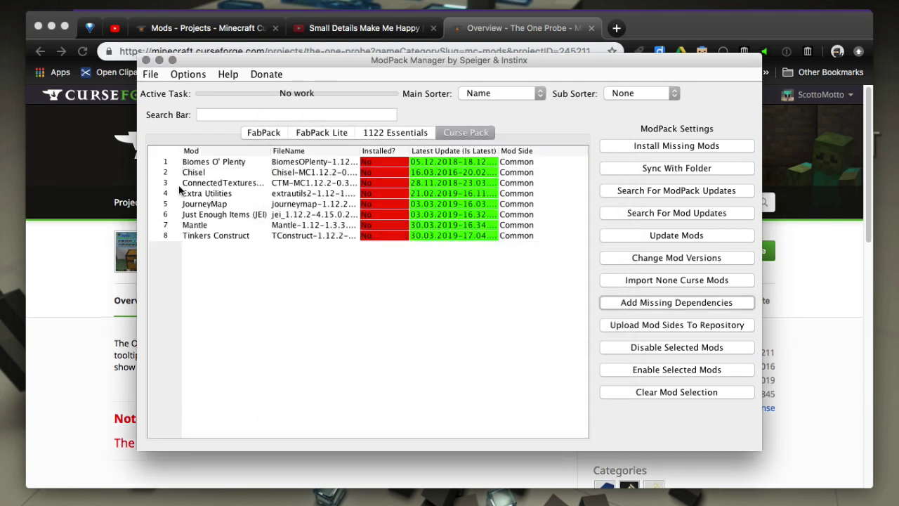
pyautogui.click(225, 184)
# Select Mantle, then install all eight missing Curse Pack mods
pyautogui.click(230, 225)
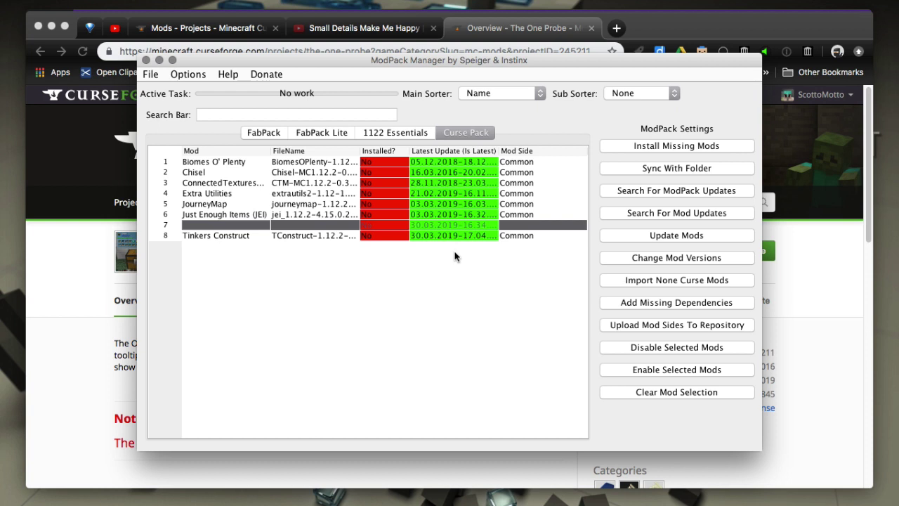
pyautogui.click(628, 145)
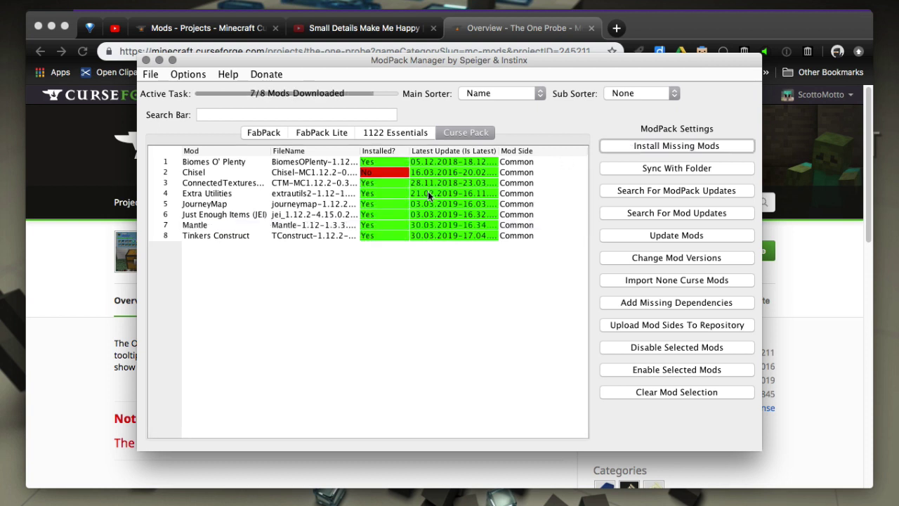
# Check the Curse Pack instance's Loader mods in MultiMC for all eight mods
pyautogui.moveTo(515, 503)
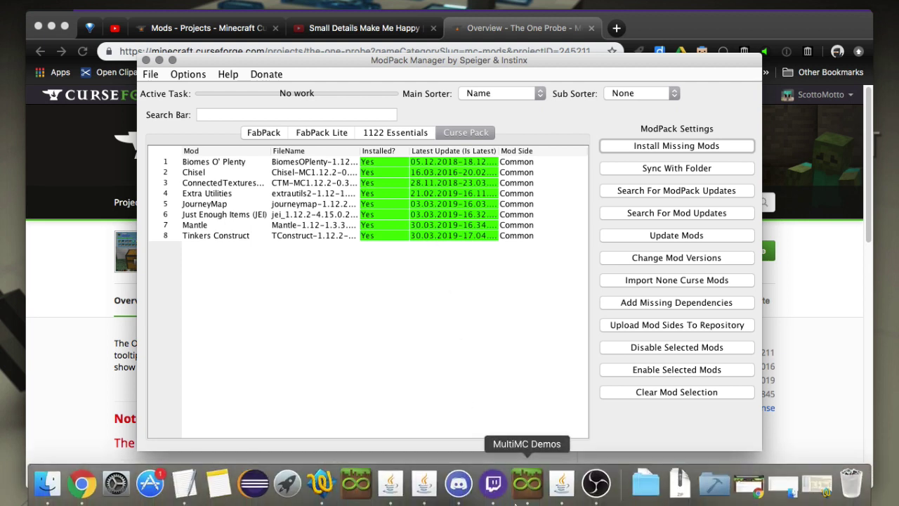
pyautogui.click(529, 484)
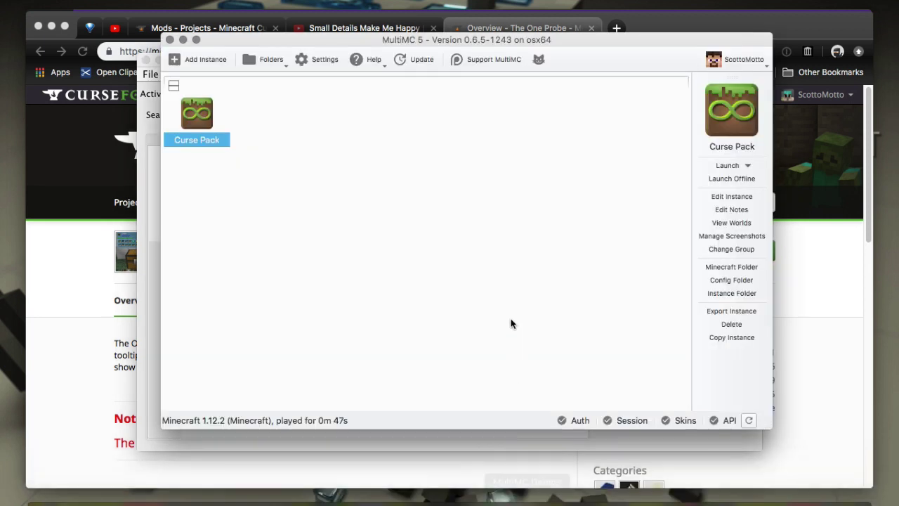
pyautogui.rightClick(196, 128)
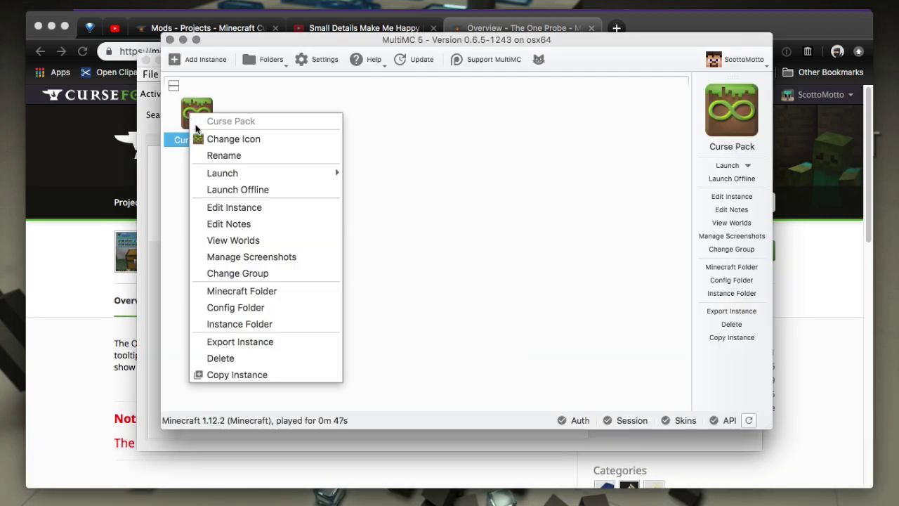
pyautogui.click(232, 206)
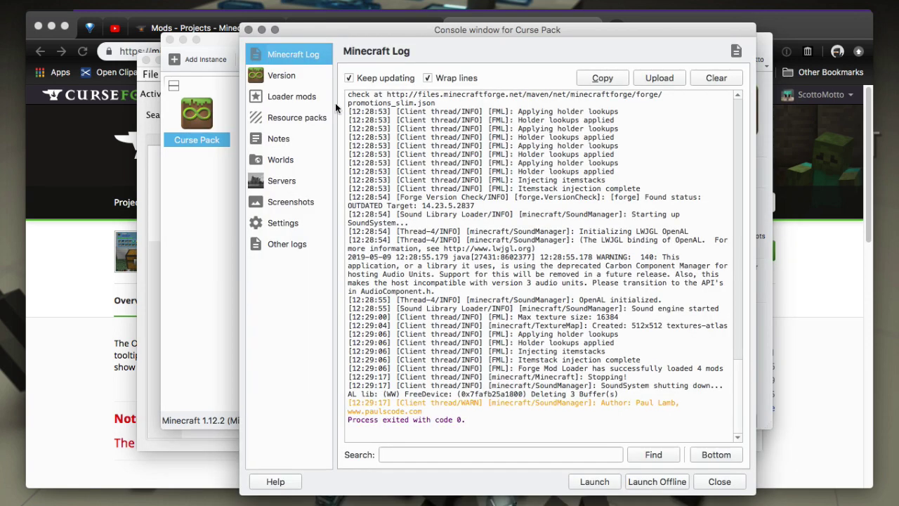
pyautogui.click(284, 95)
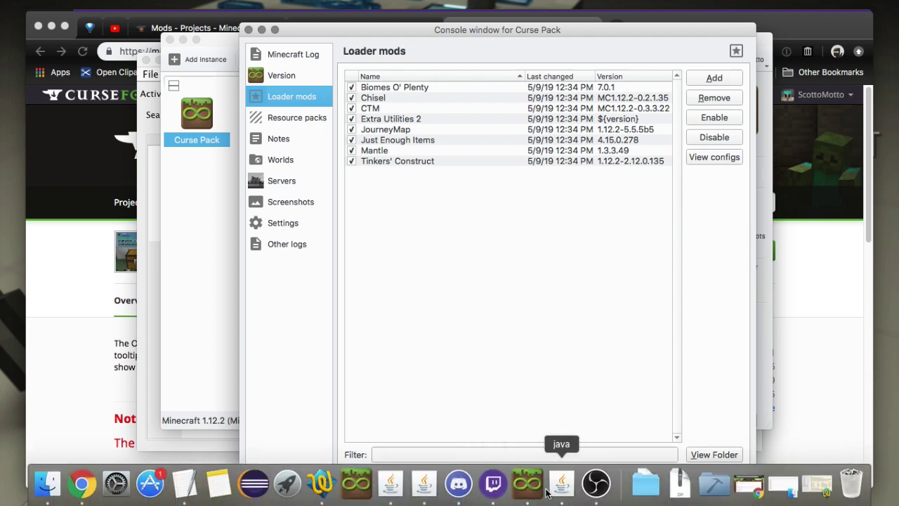
pyautogui.click(787, 351)
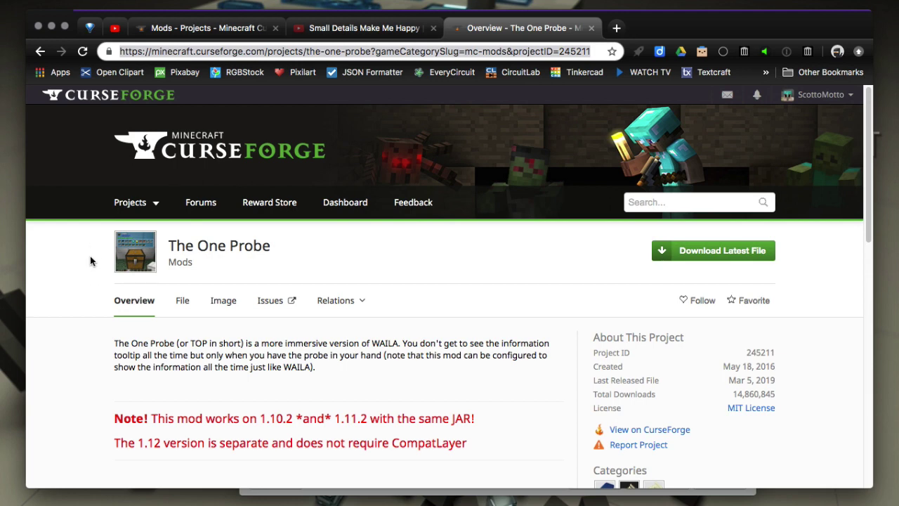
# Open the Minecraft Mods list, try Last Updated and Total Downloads, then sort by Name
pyautogui.moveTo(125, 199)
pyautogui.click(110, 342)
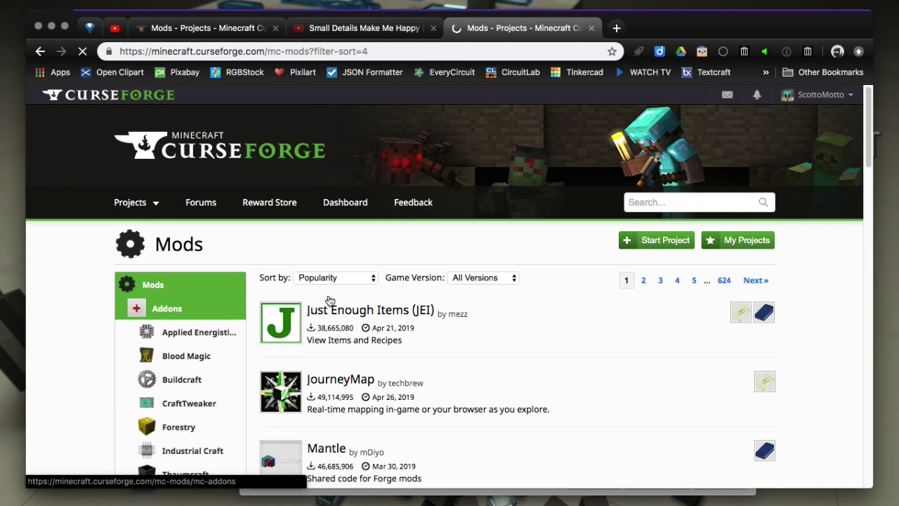
pyautogui.click(347, 277)
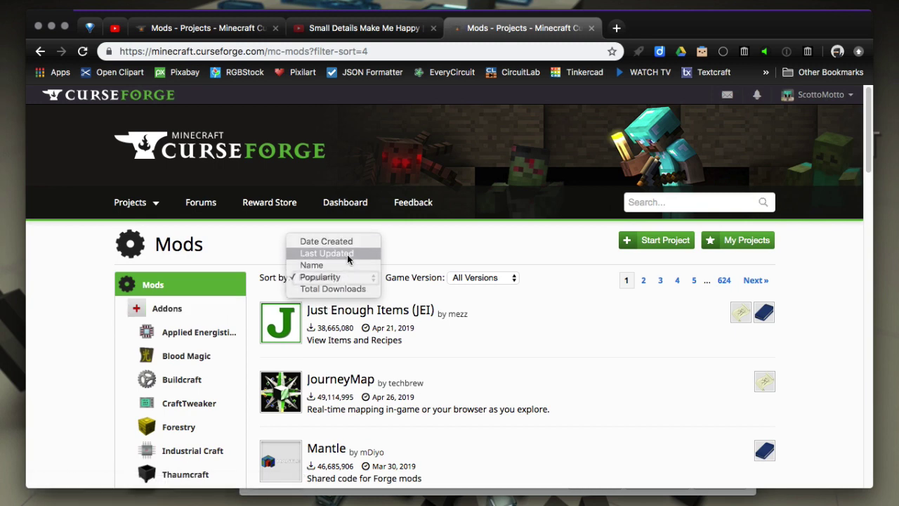
pyautogui.click(345, 254)
pyautogui.click(351, 278)
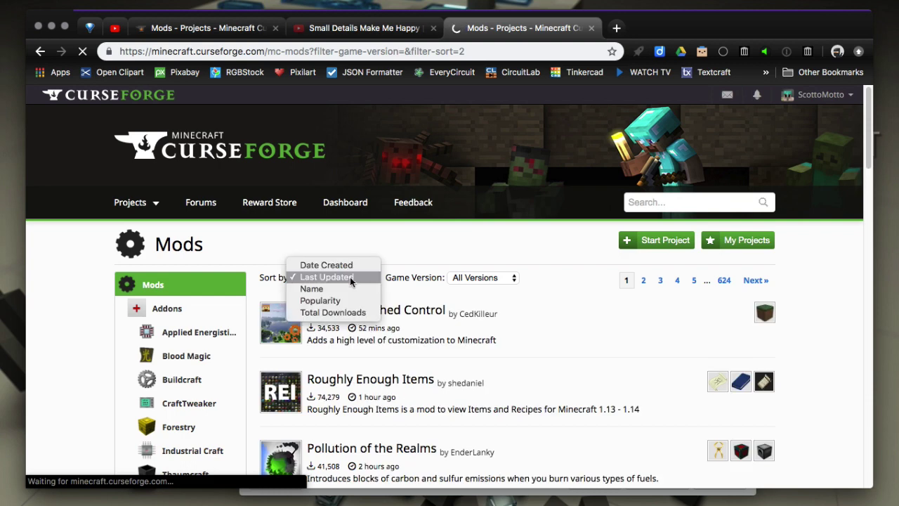
pyautogui.press('t')
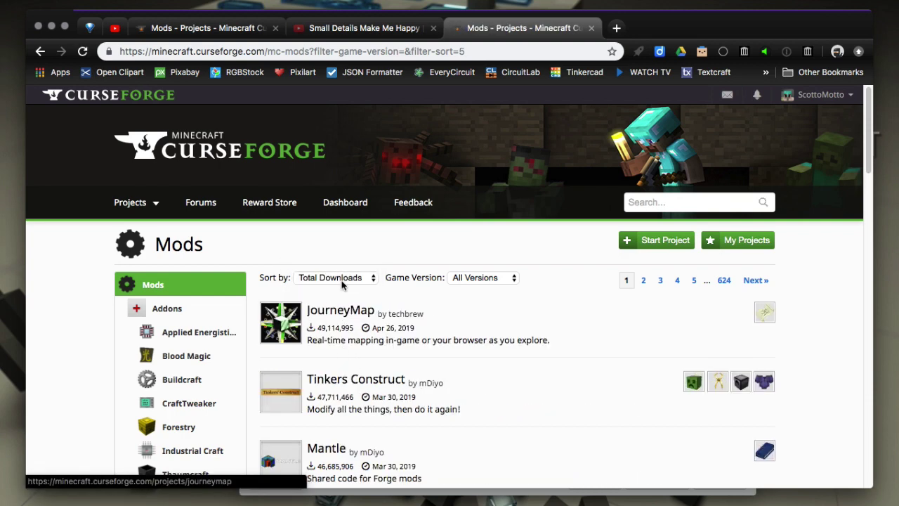
pyautogui.click(343, 278)
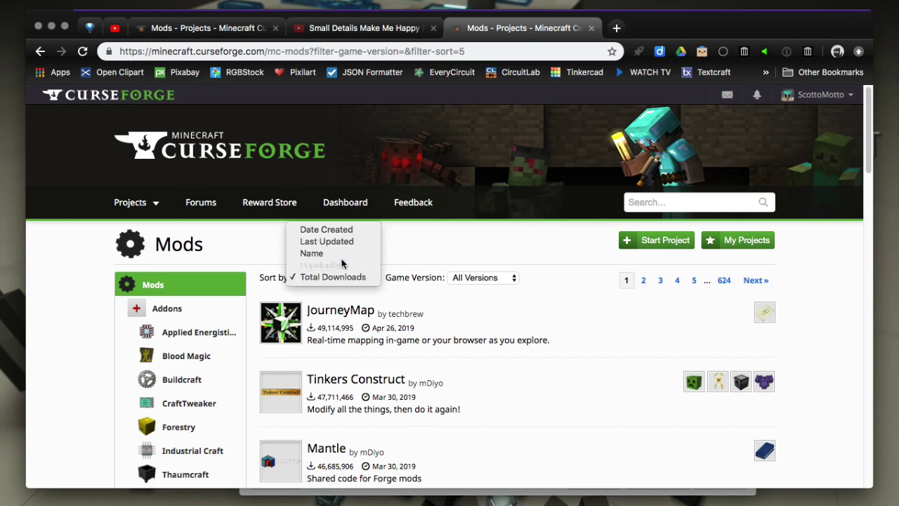
pyautogui.click(329, 253)
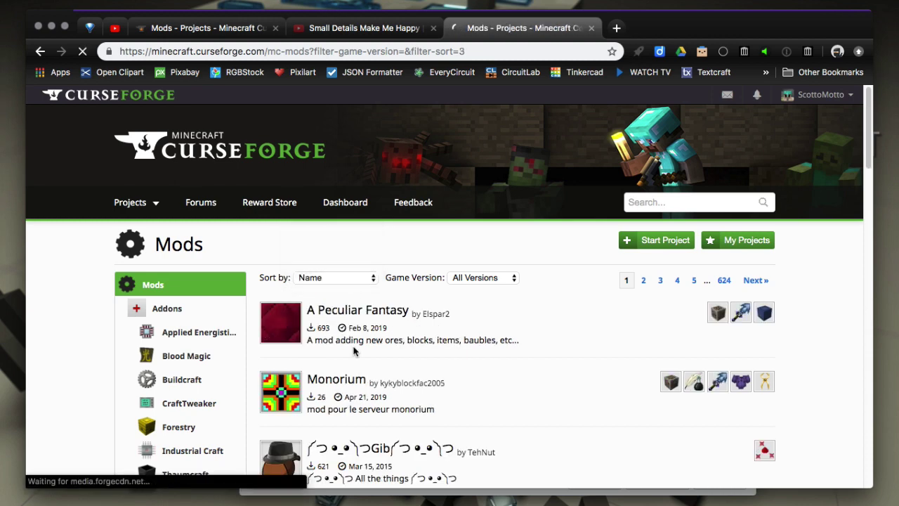
pyautogui.scroll(-3, 356, 351)
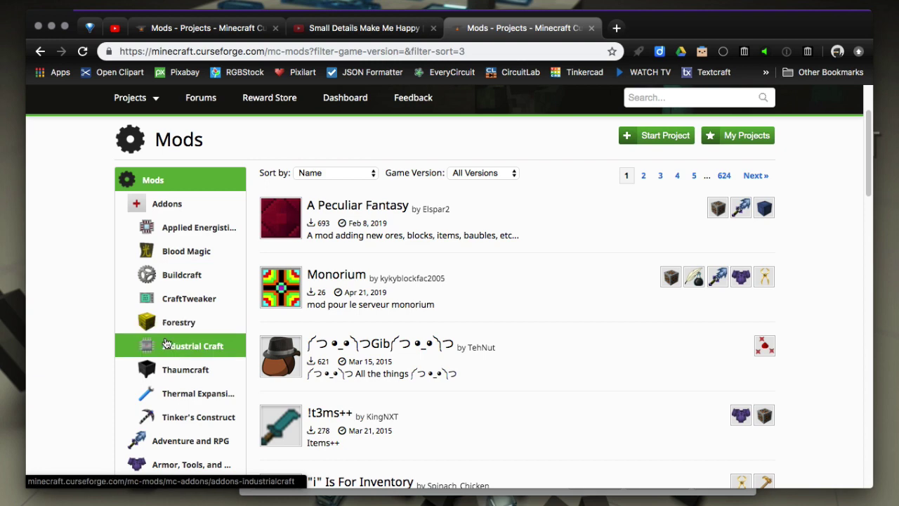
# Filter the Thaumcraft addon category to Minecraft 1.12 and scroll through its addons
pyautogui.click(194, 373)
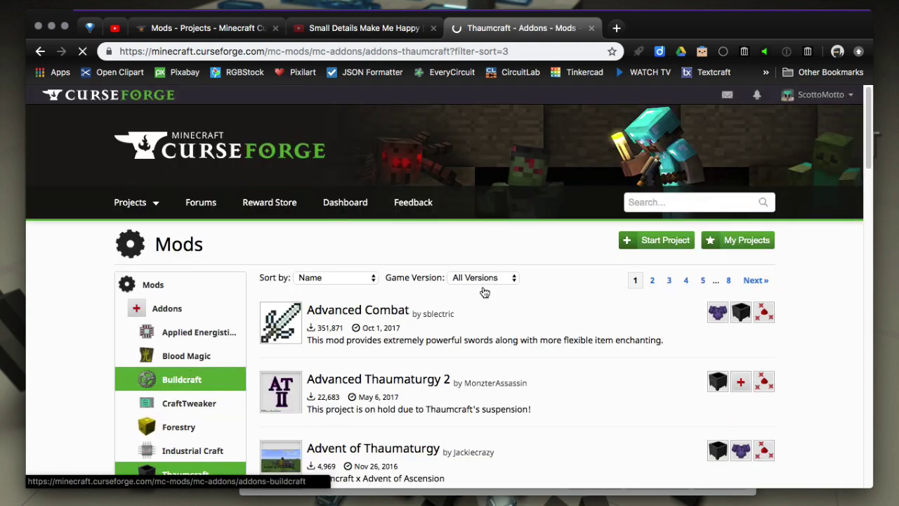
pyautogui.click(485, 278)
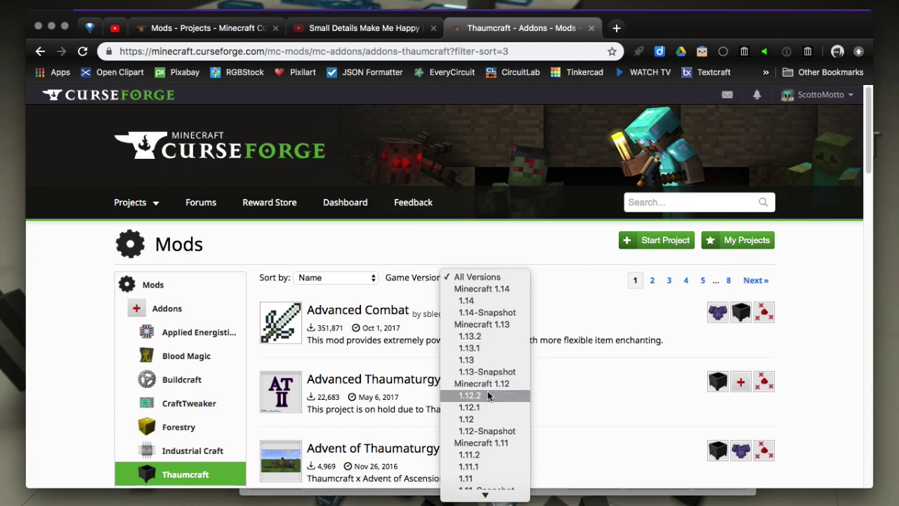
pyautogui.click(465, 384)
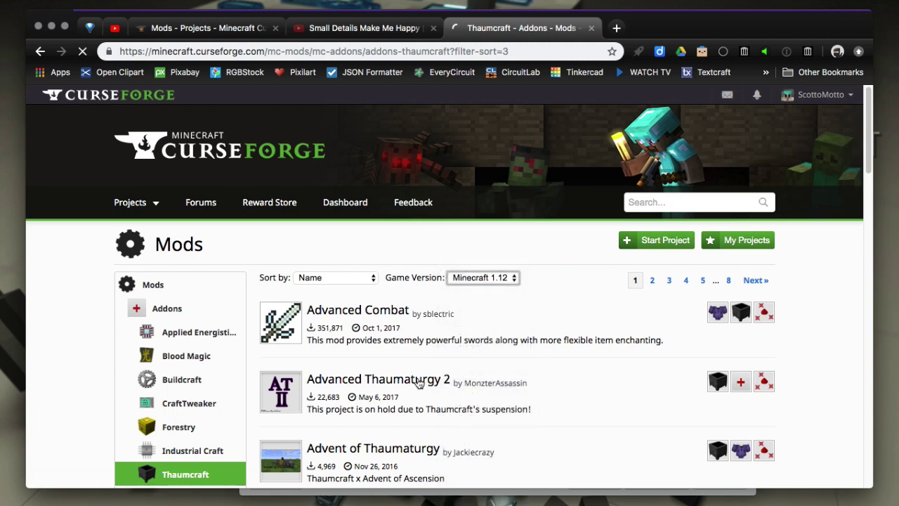
pyautogui.scroll(-3, 398, 366)
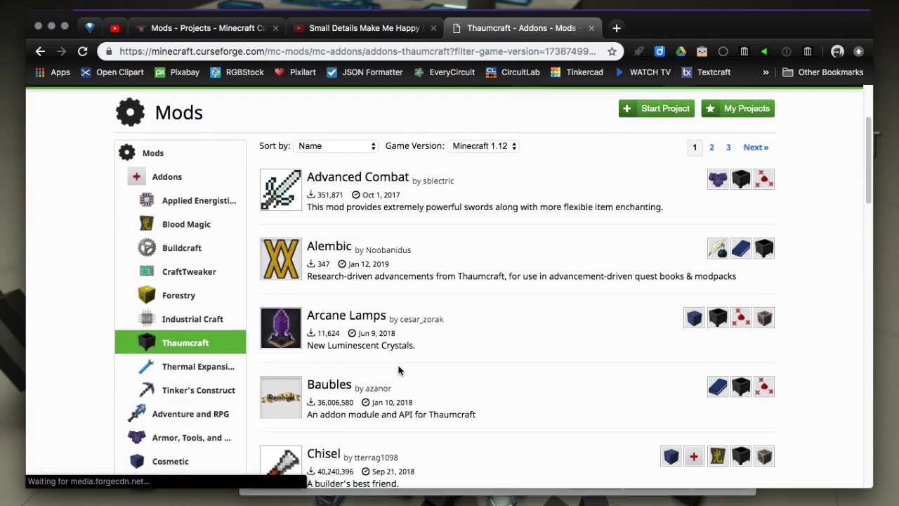
pyautogui.scroll(-2, 393, 369)
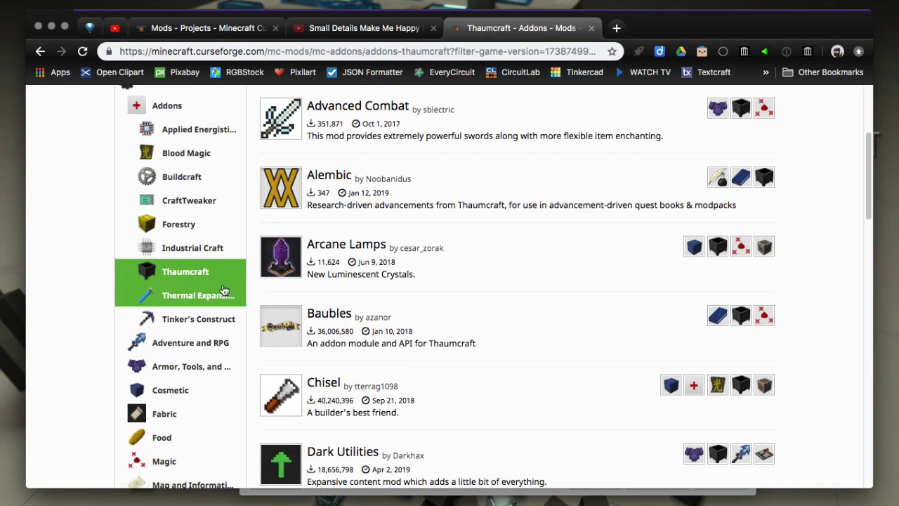
pyautogui.scroll(-5, 368, 332)
pyautogui.scroll(-1, 368, 332)
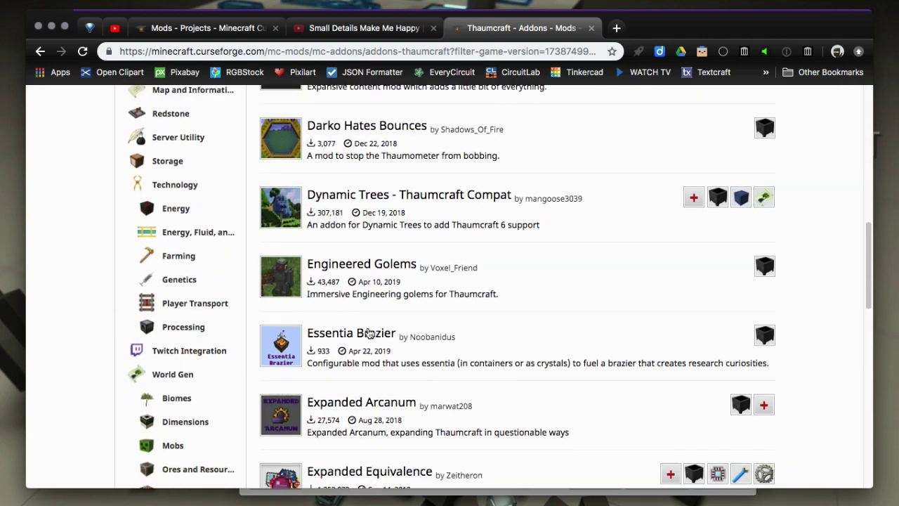
pyautogui.scroll(6, 369, 333)
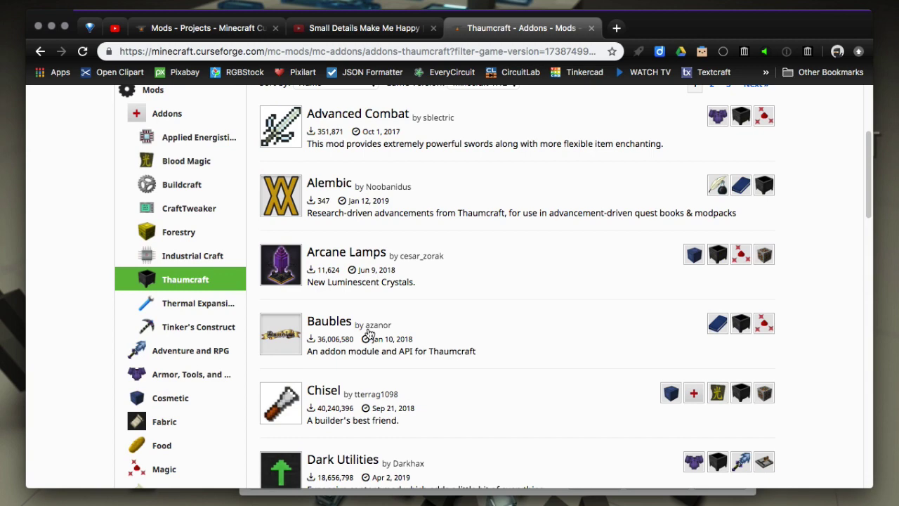
pyautogui.scroll(2, 370, 333)
pyautogui.scroll(2, 369, 333)
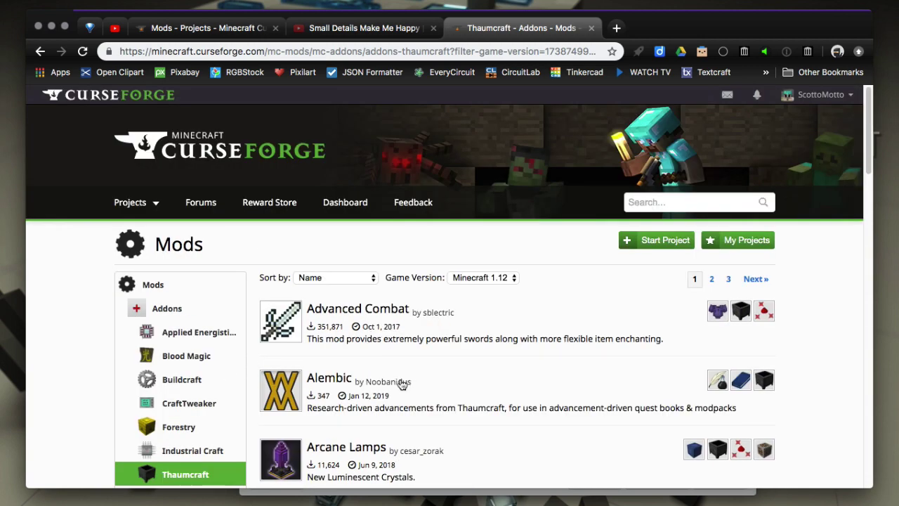
pyautogui.scroll(-2, 404, 383)
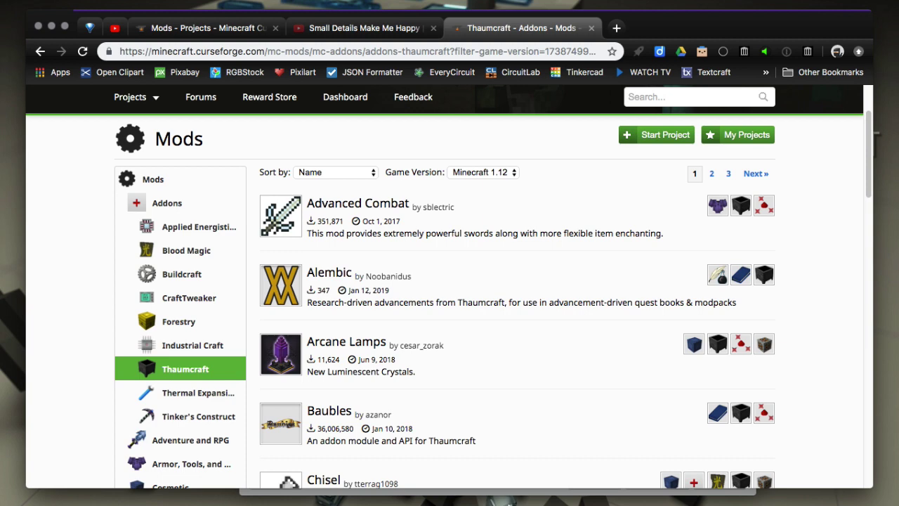
pyautogui.click(562, 485)
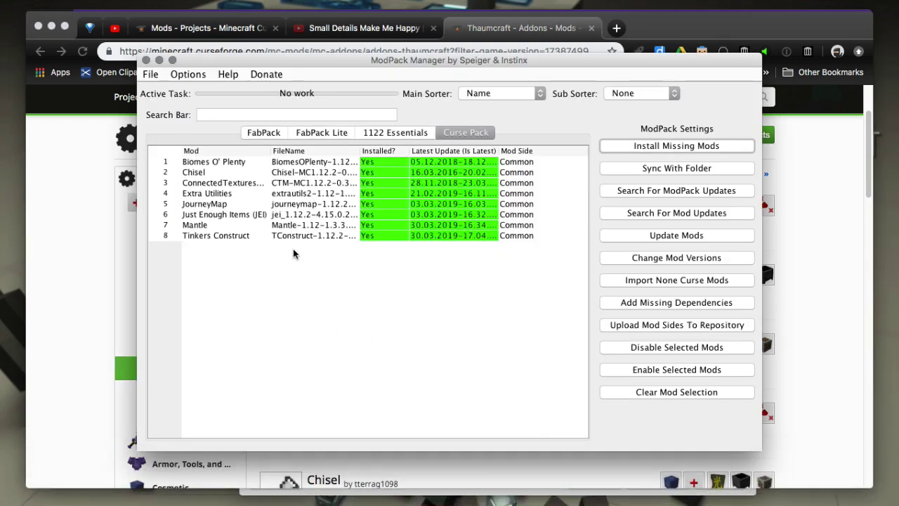